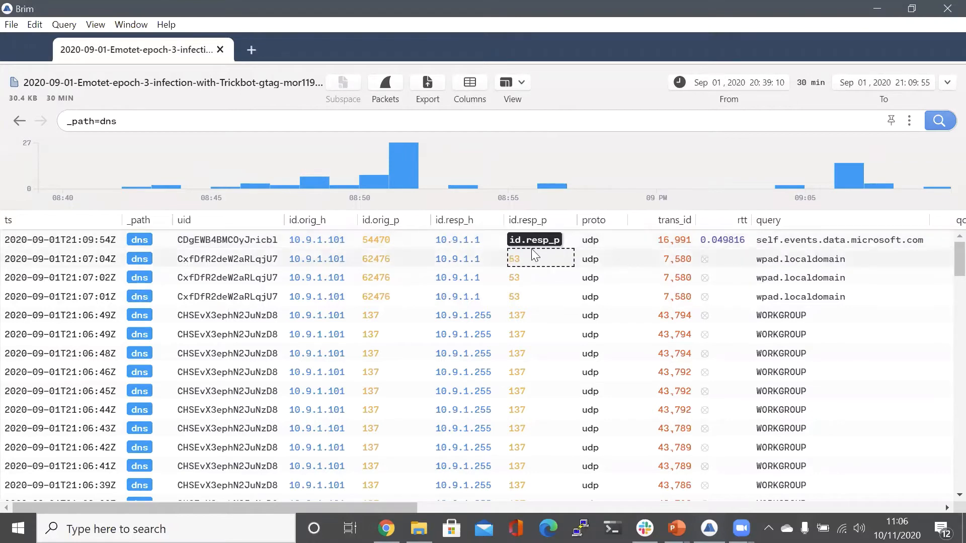
Step: Count the DNS records by query in descending order with the search "_path=dns | count() by query | sort -r"
left_click_drag(392, 505, 351, 479)
scroll(946, 260, "down", 1)
left_click_drag(946, 259, 946, 229)
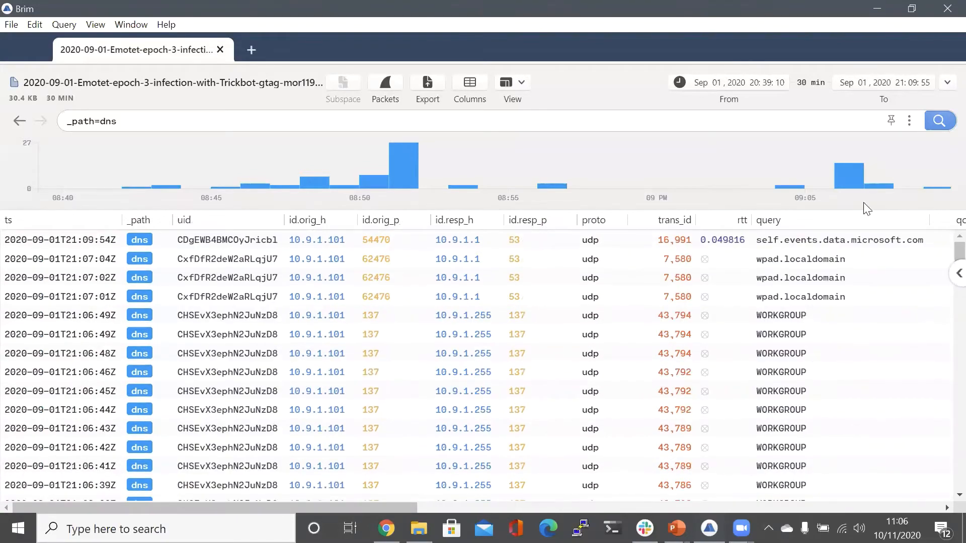
left_click_drag(143, 119, 68, 118)
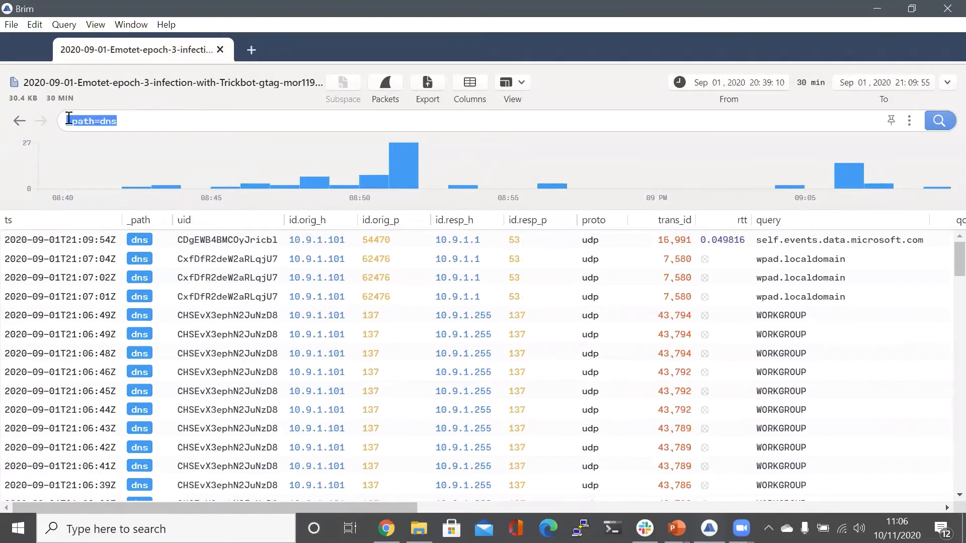
type("_path=dns | count() by query | sort -r")
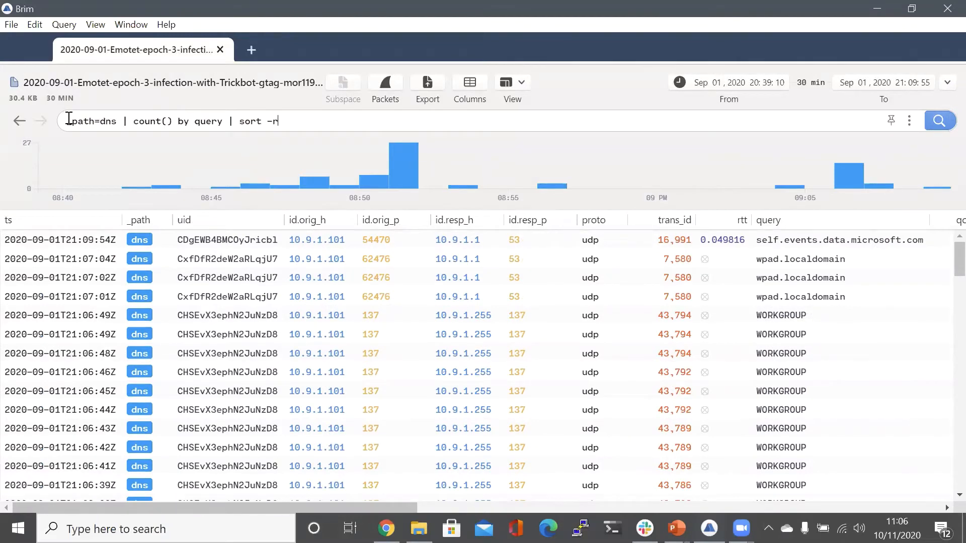
key("Return")
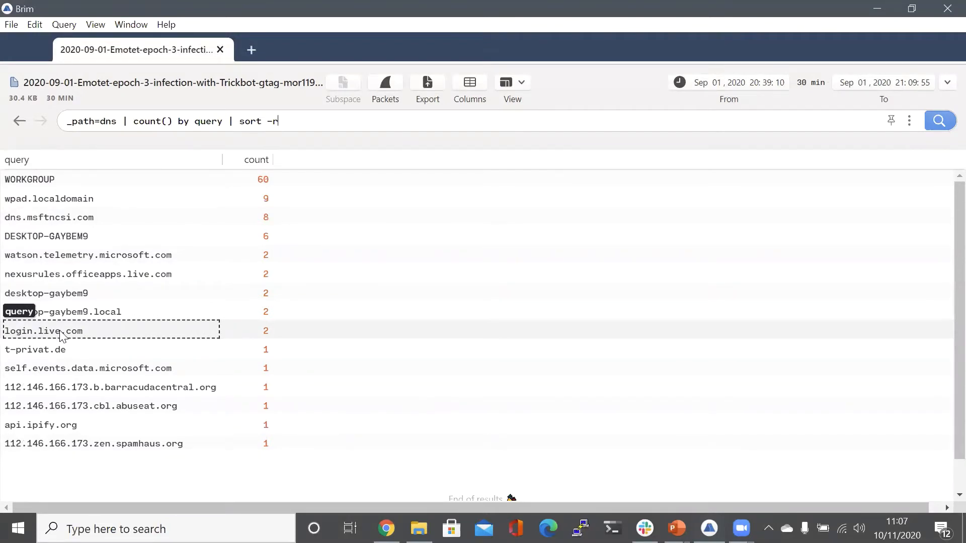
Step: Look up the queried domain login.live.com on VirusTotal and review its engine detections
left_click(162, 369)
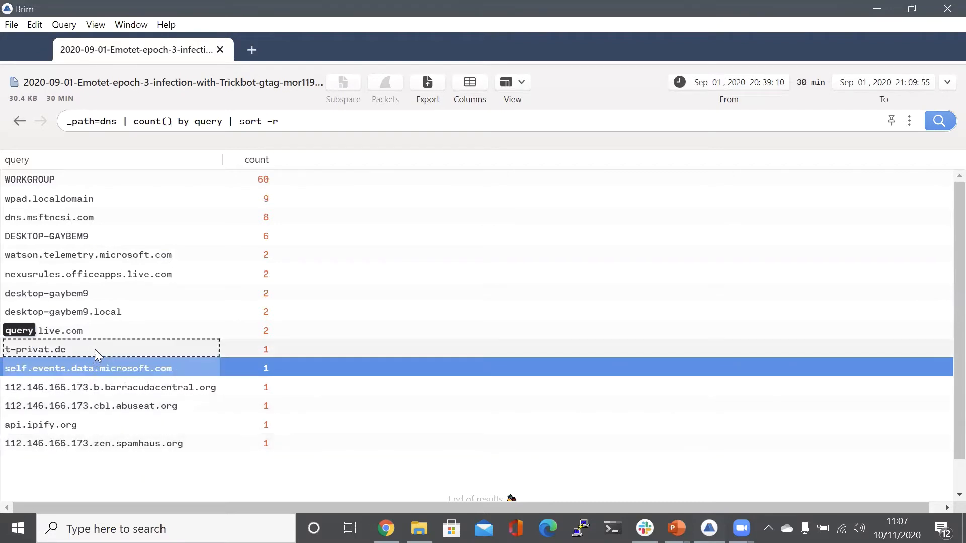
right_click(97, 331)
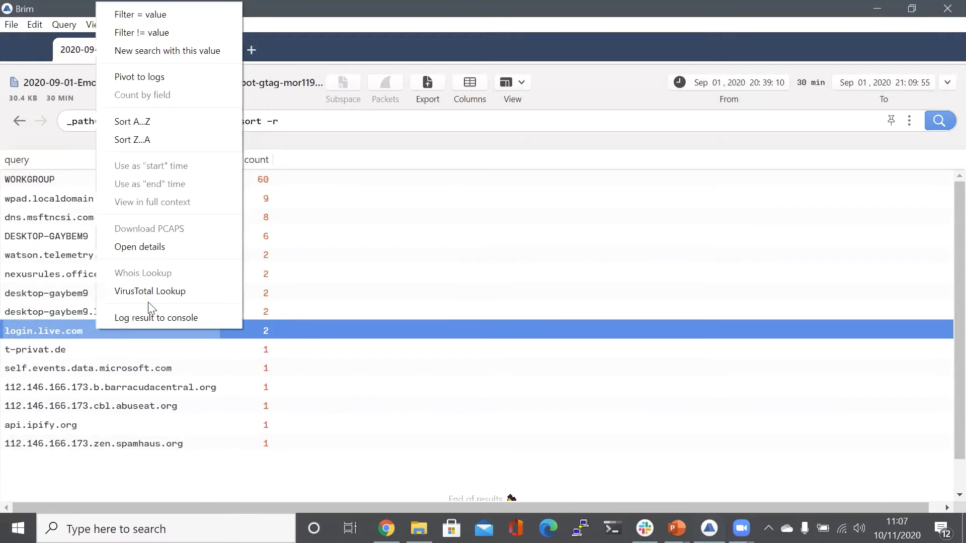
left_click(187, 292)
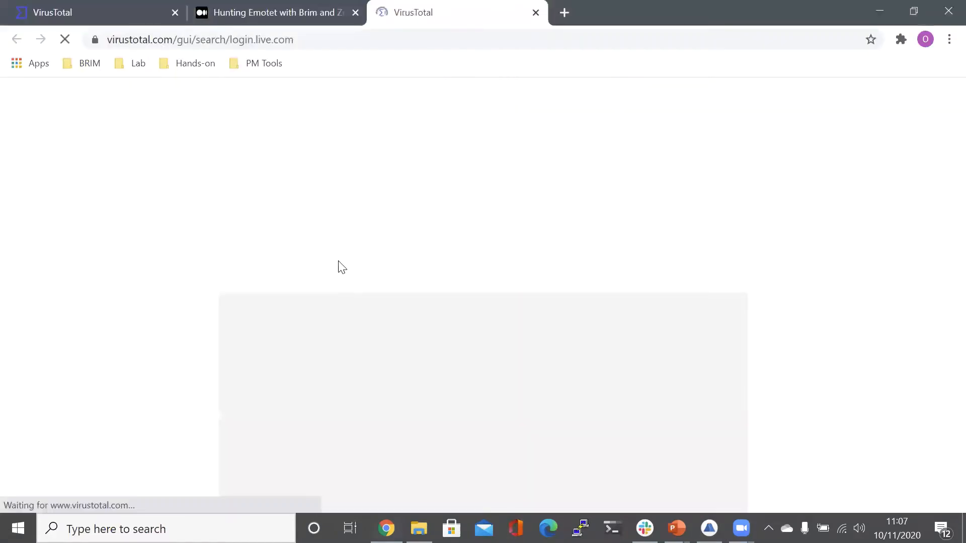
scroll(400, 235, "down", 1)
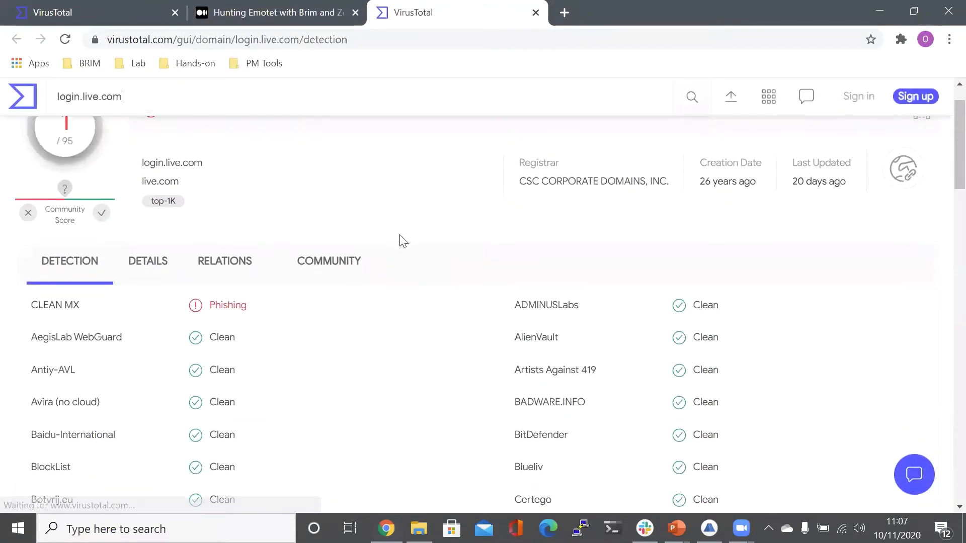
scroll(400, 235, "up", 1)
Step: Review the VirusTotal details for login.live.com, including its categories, popularity ranks and last DNS records
left_click(150, 309)
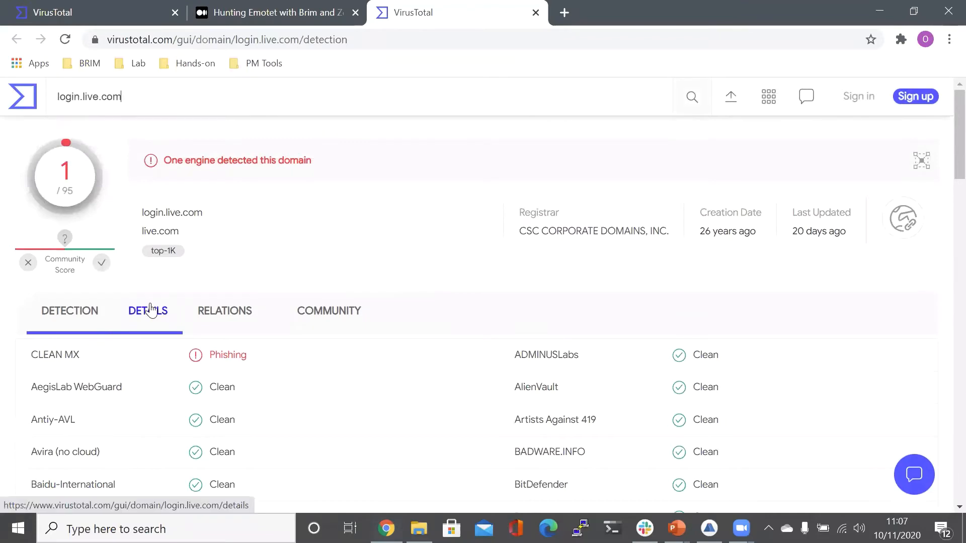
scroll(285, 267, "down", 1)
scroll(285, 266, "up", 1)
scroll(248, 291, "down", 4)
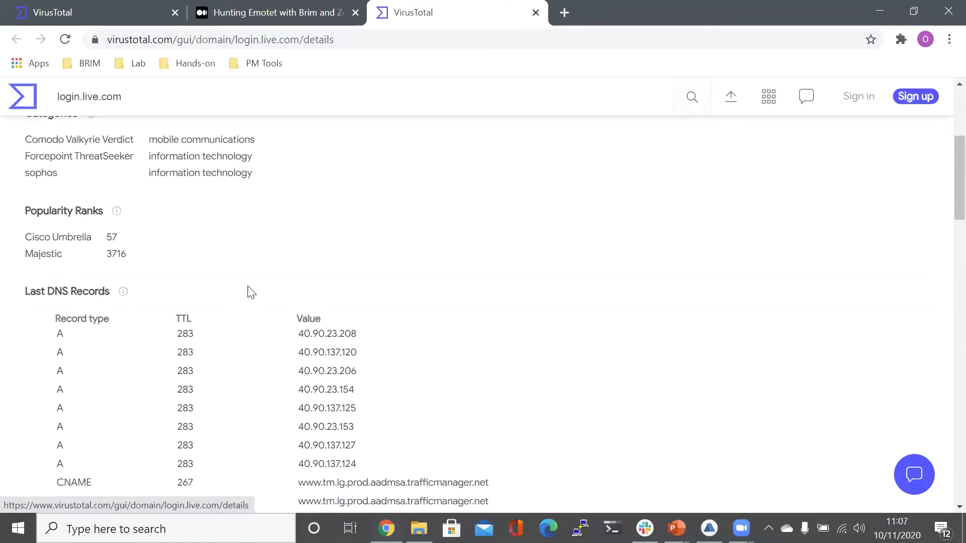
scroll(250, 292, "up", 3)
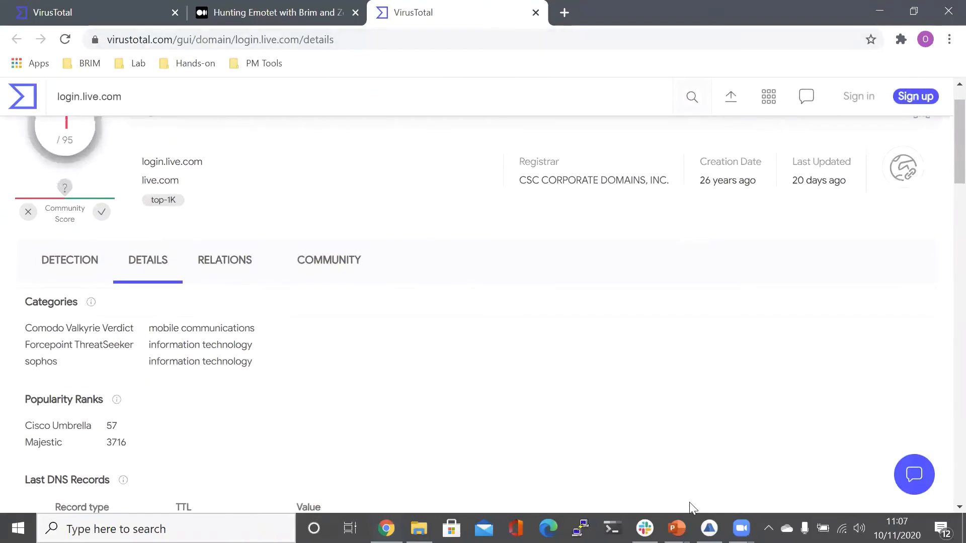
Step: Switch back to Brim and run a VirusTotal lookup on the queried domain t-privat.de
left_click(709, 528)
left_click(71, 350)
right_click(72, 349)
left_click(132, 310)
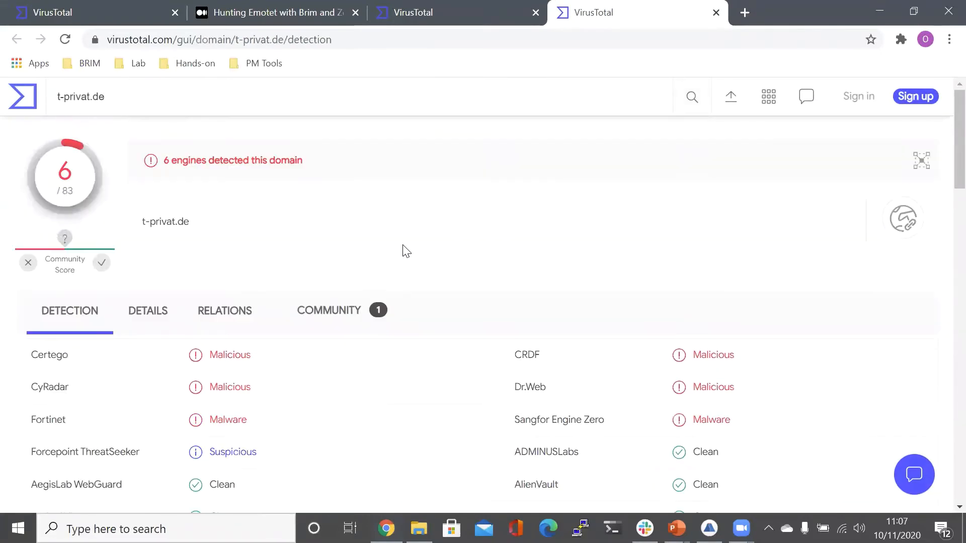
Step: Copy the A record address 81.169.145.161 from the last DNS records in the t-privat.de details
left_click(158, 311)
scroll(244, 277, "down", 2)
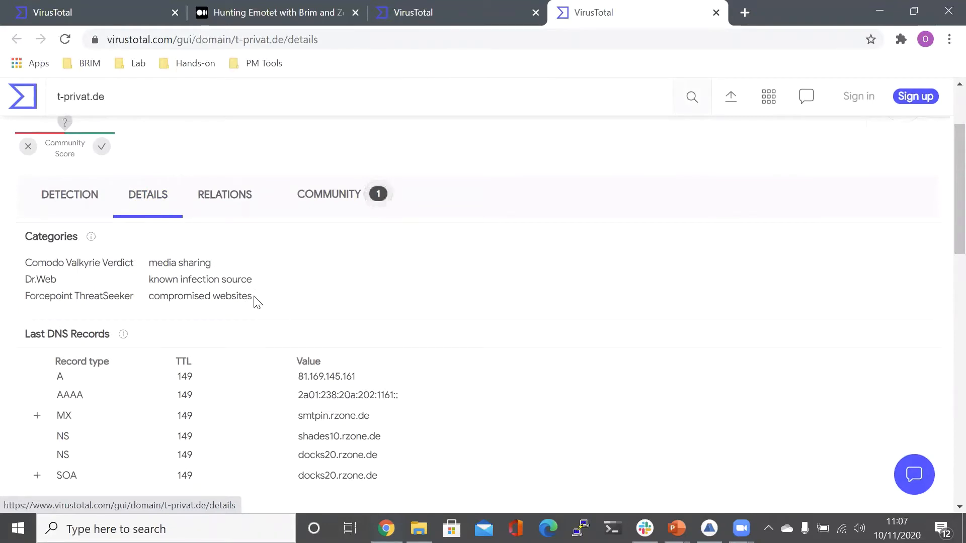
left_click_drag(355, 377, 299, 378)
key("ctrl+c")
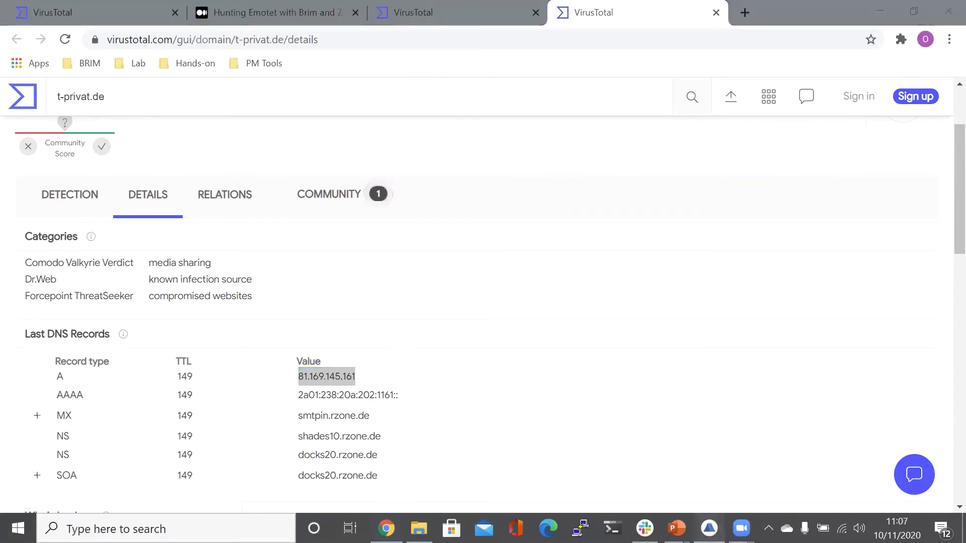
Step: Return to Brim and search the capture's logs for the copied address 81.169.145.161
key("alt+Tab")
left_click_drag(297, 127, 69, 114)
key("ctrl+v")
key("Return")
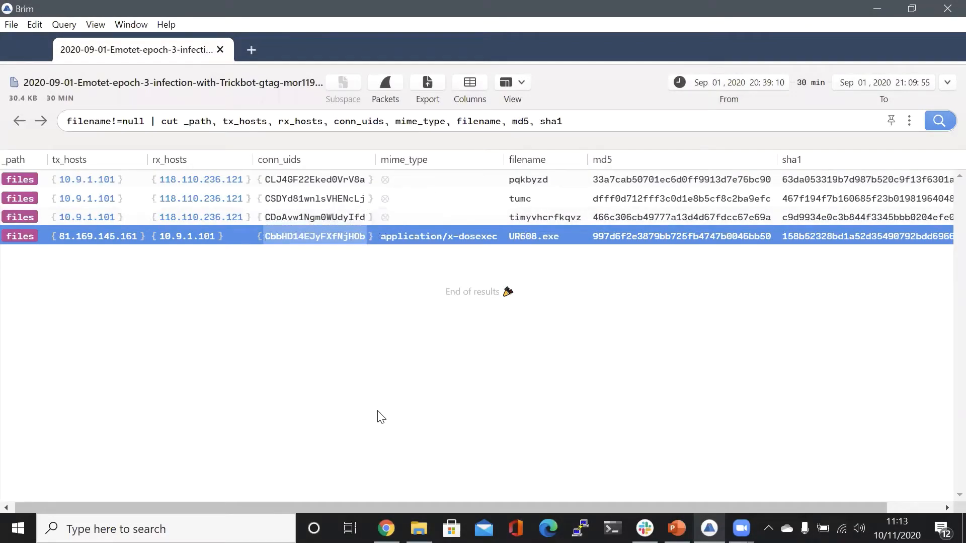
Step: Open the log details of the file record timyvhcrfkqvz and examine its UID correlation timeline
scroll(343, 506, "right", 2)
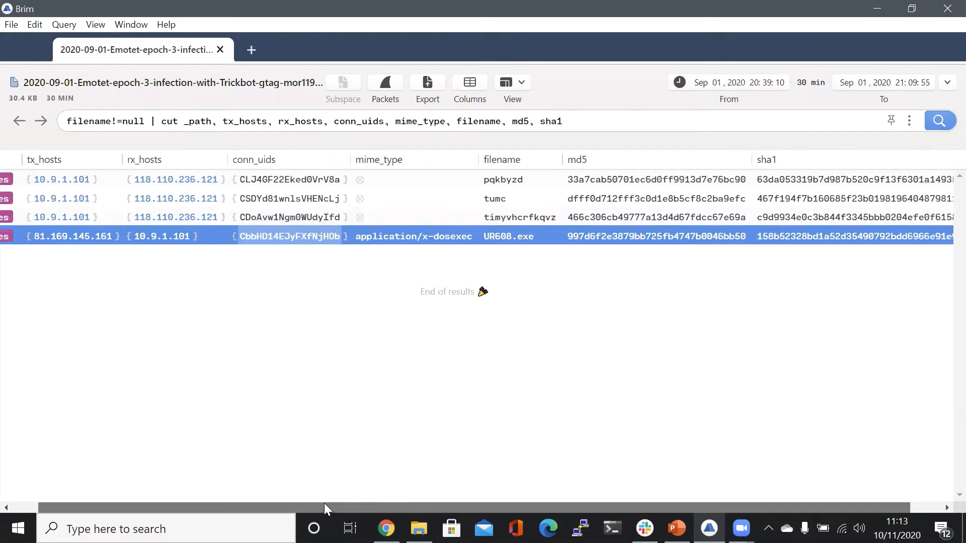
left_click_drag(330, 506, 304, 506)
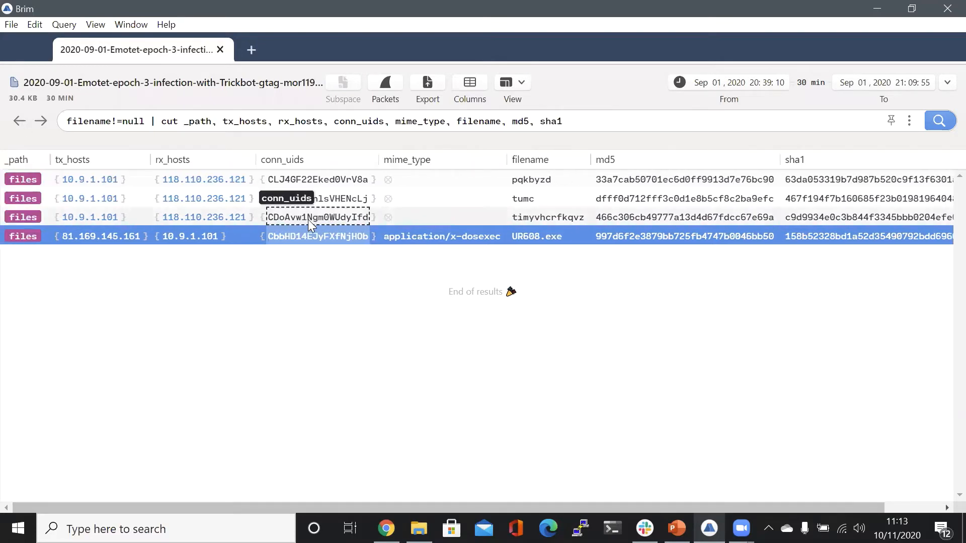
double_click(308, 219)
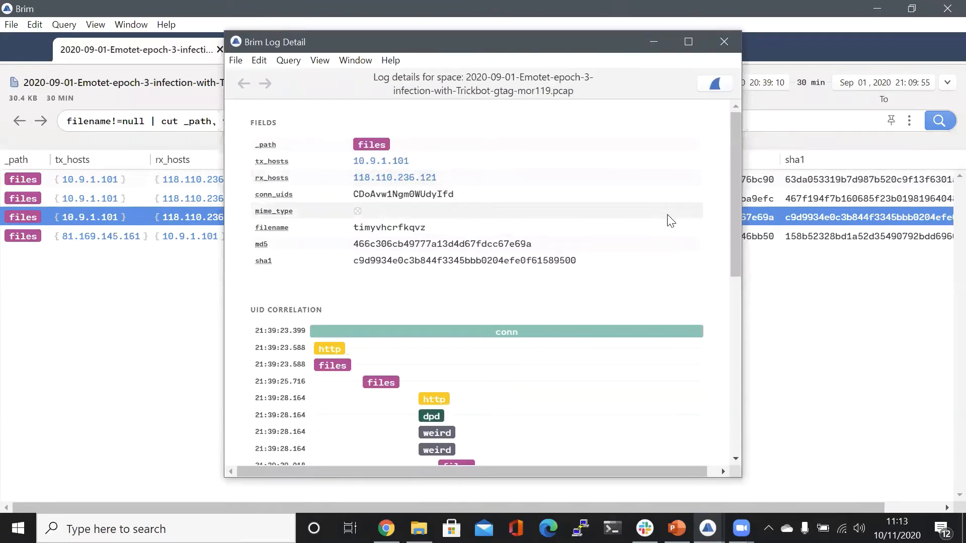
left_click_drag(738, 167, 737, 256)
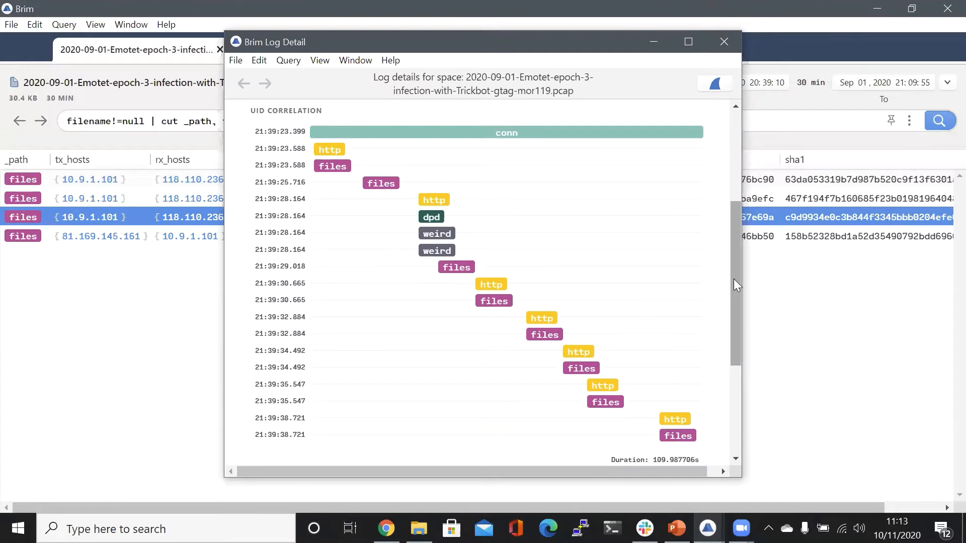
left_click_drag(735, 285, 735, 284)
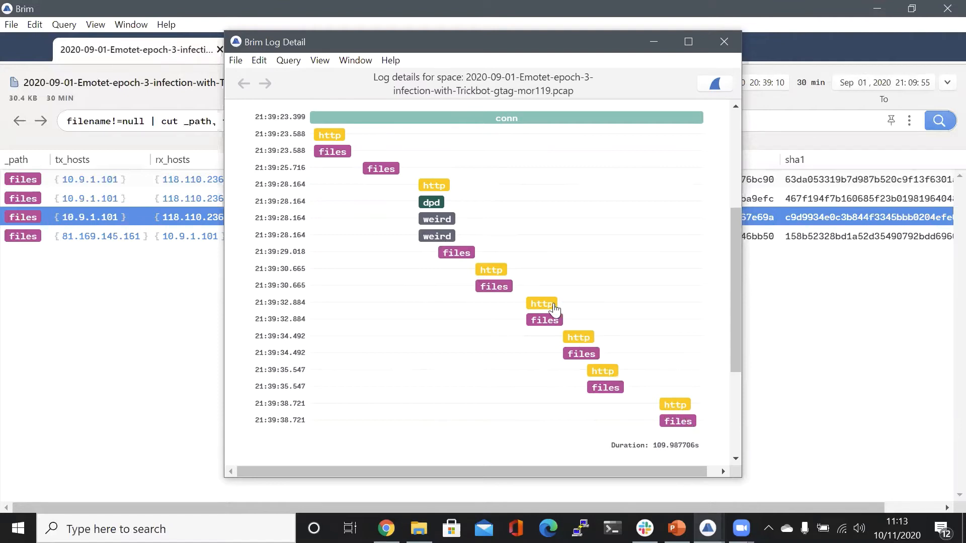
Step: Open the correlated dpd record and read its fields, including the analyzer and failure reason
left_click(431, 203)
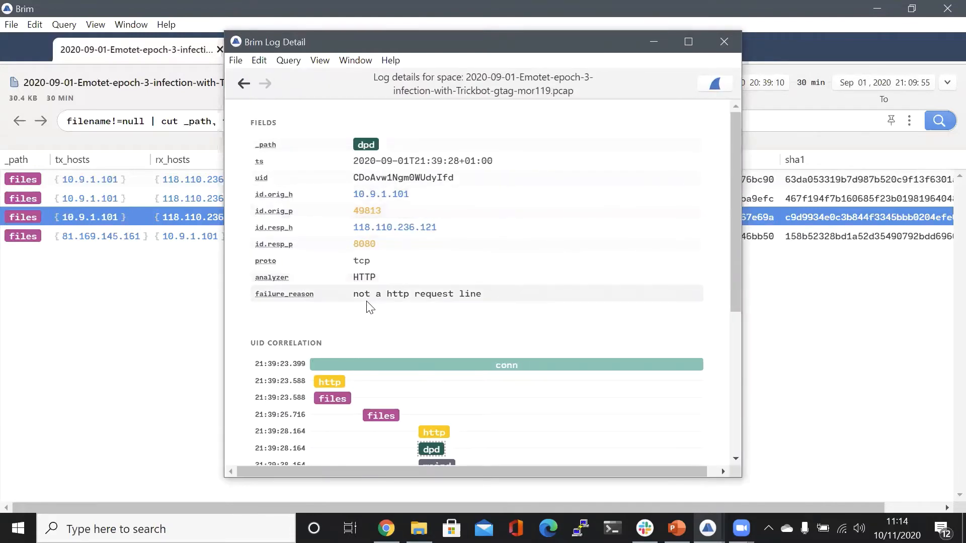
scroll(476, 304, "down", 1)
scroll(476, 304, "down", 3)
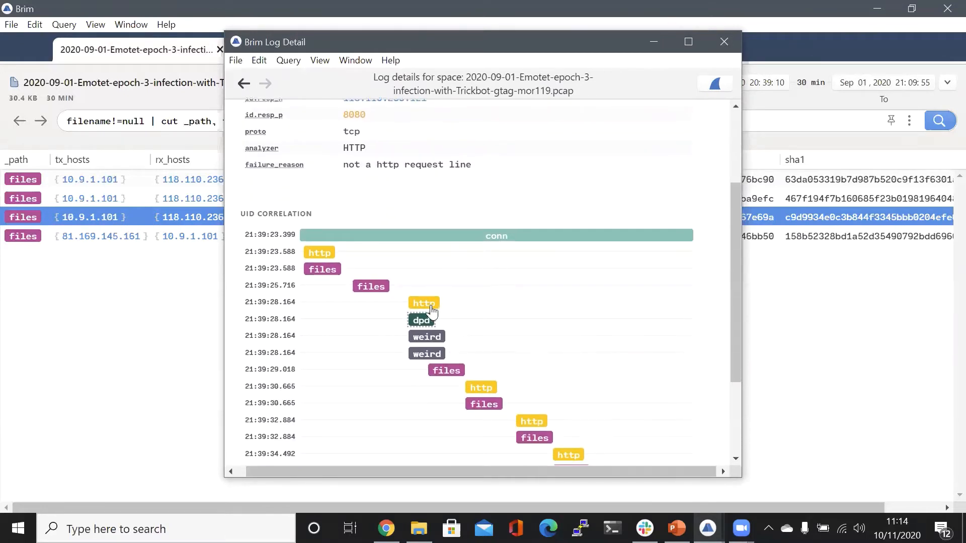
Step: Open the first correlated weird record and examine its originating host, response port and name fields
left_click(423, 340)
scroll(497, 300, "down", 1)
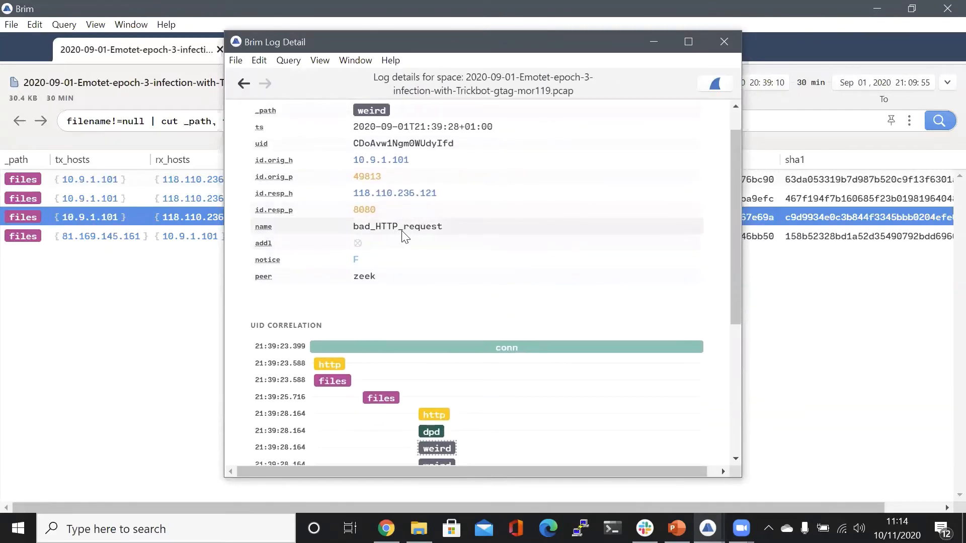
left_click_drag(410, 161, 379, 160)
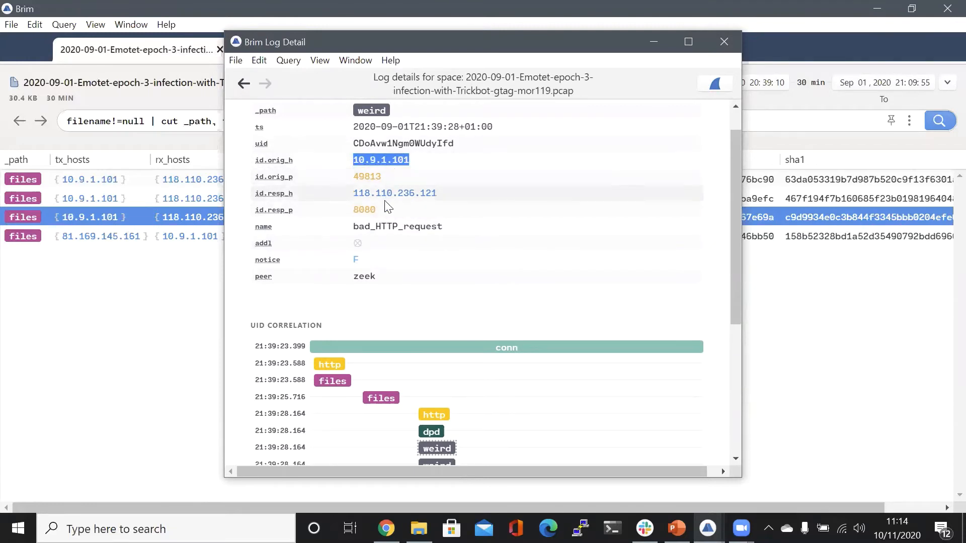
left_click_drag(377, 210, 364, 208)
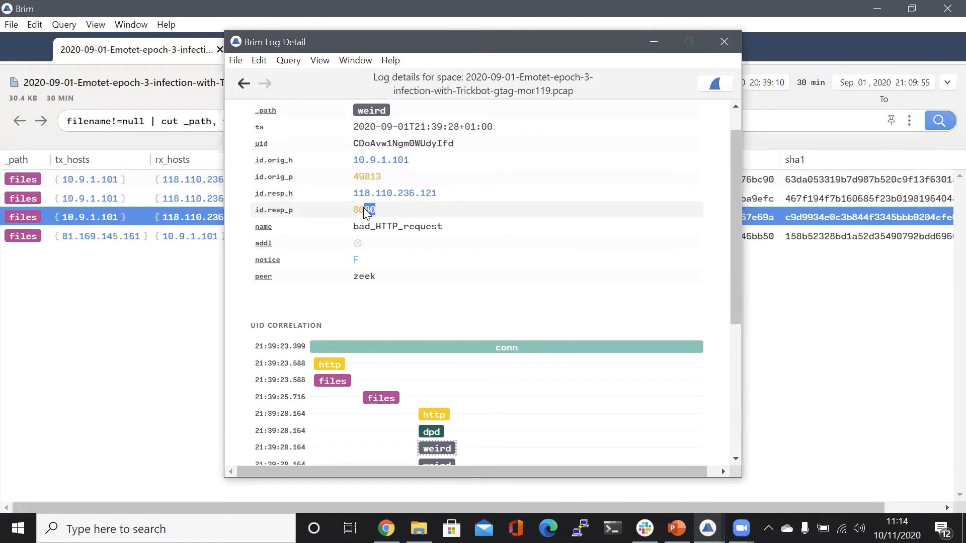
left_click(420, 261)
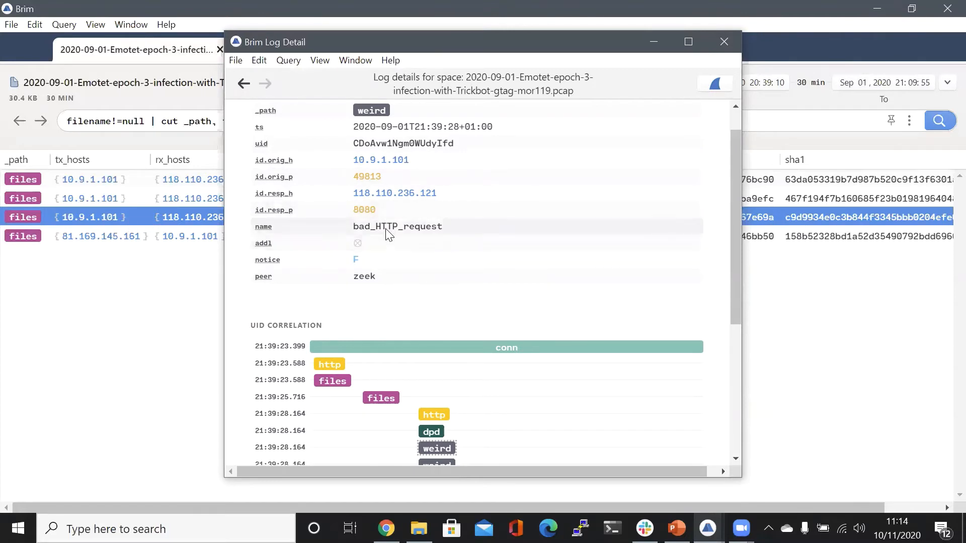
scroll(445, 313, "down", 2)
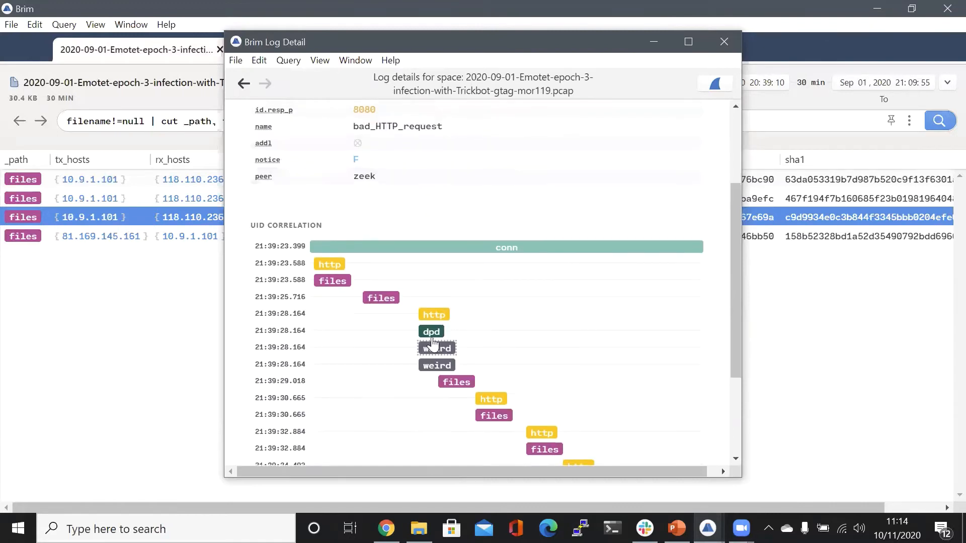
scroll(445, 313, "up", 1)
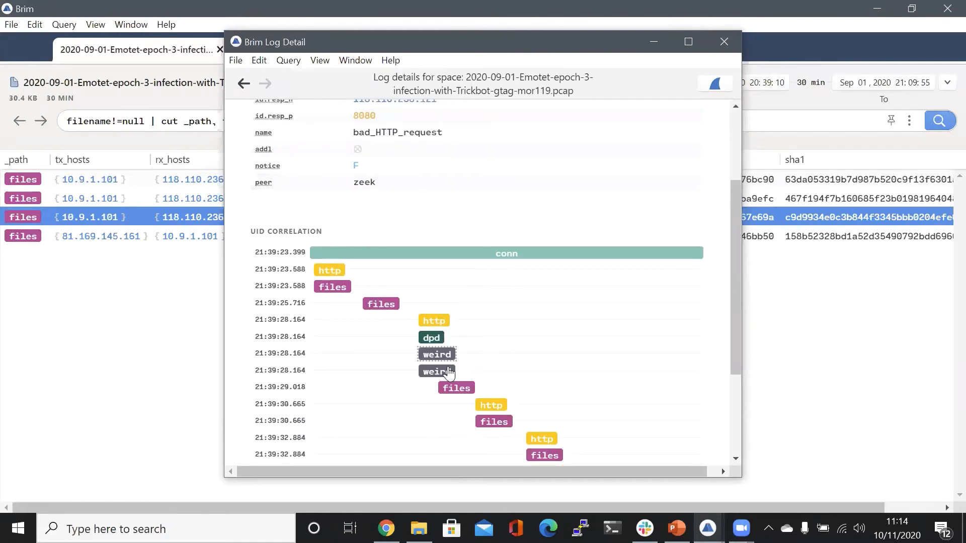
Step: Open the second correlated weird record and review its fields and UID correlation timeline
left_click(438, 373)
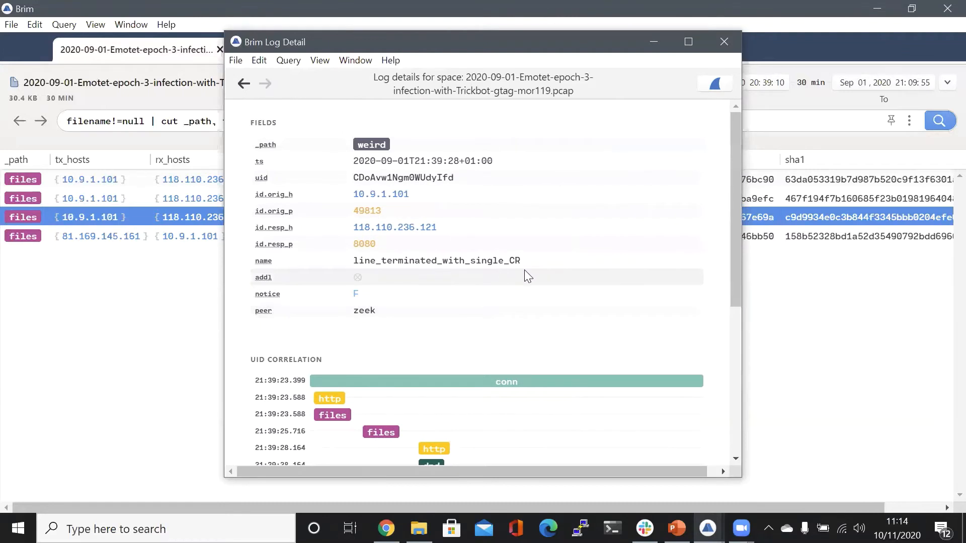
scroll(524, 274, "down", 1)
scroll(527, 276, "down", 6)
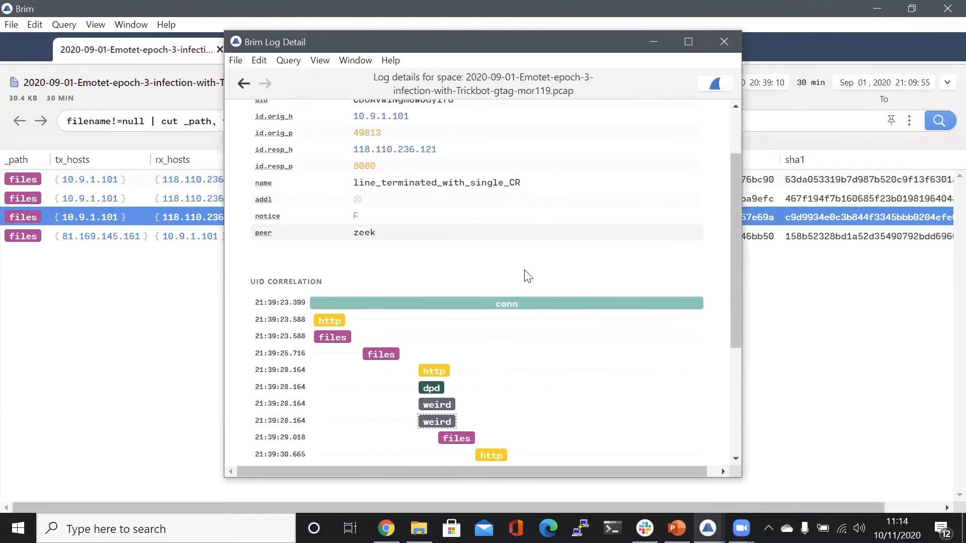
scroll(527, 275, "down", 2)
scroll(527, 276, "up", 5)
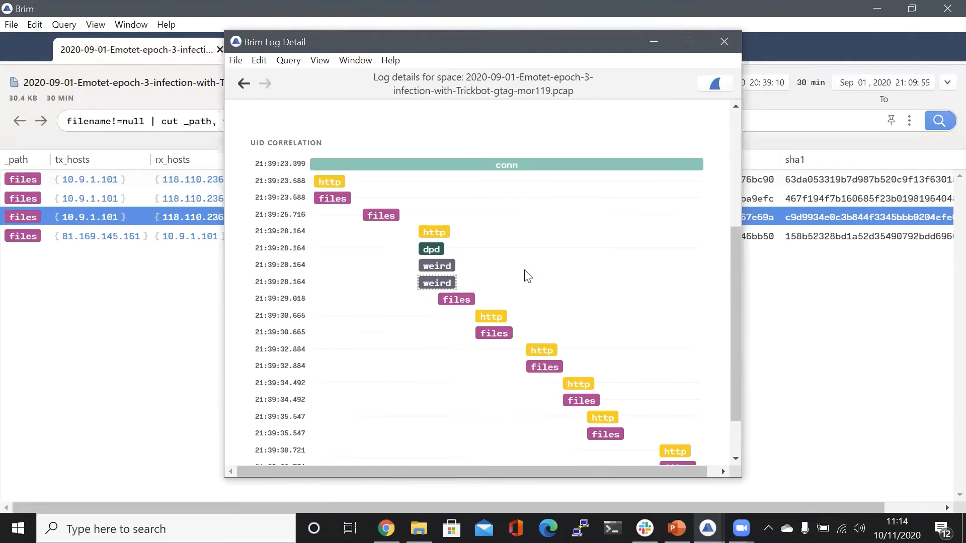
scroll(527, 276, "up", 2)
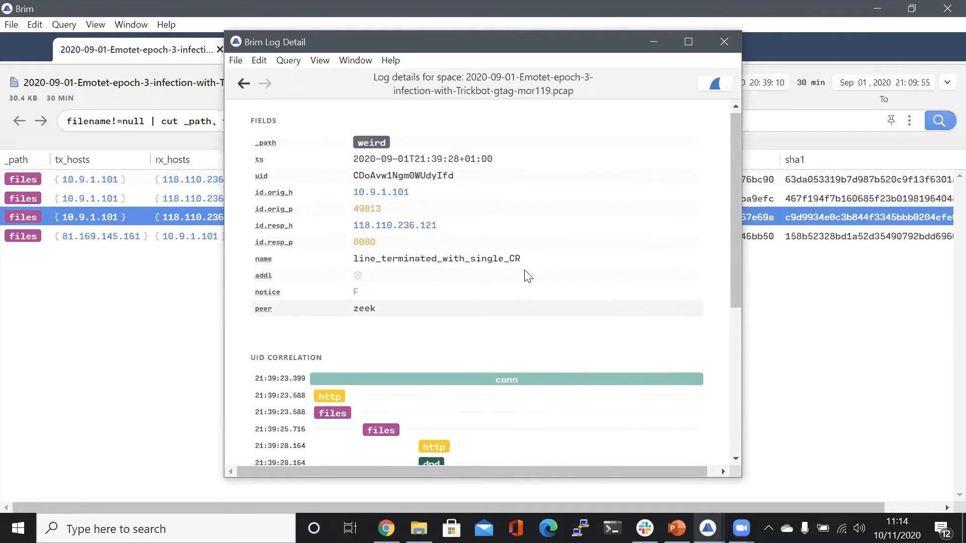
scroll(527, 275, "down", 1)
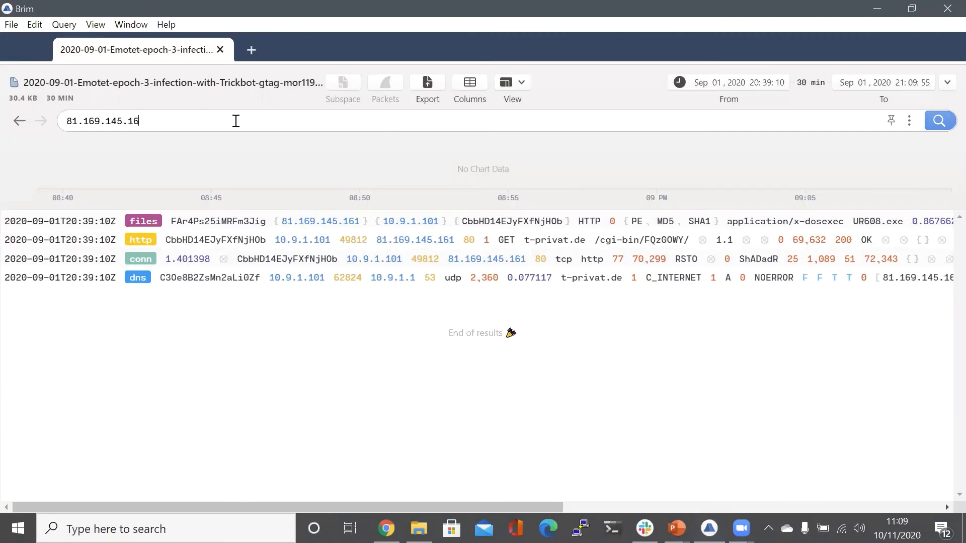
Step: Replace the search query with "filename!=null | cut _path, tx_hosts, rx_hosts, conn_uids, mime_type, filename, md5, sha1"
key("BackSpace")
key("BackSpace")
key("BackSpace")
key("BackSpace")
key("BackSpace")
key("BackSpace")
type("filename!=null | cut _path, tx_hosts, rx_hosts, conn_uids, mime_type, filename, md5, sha1")
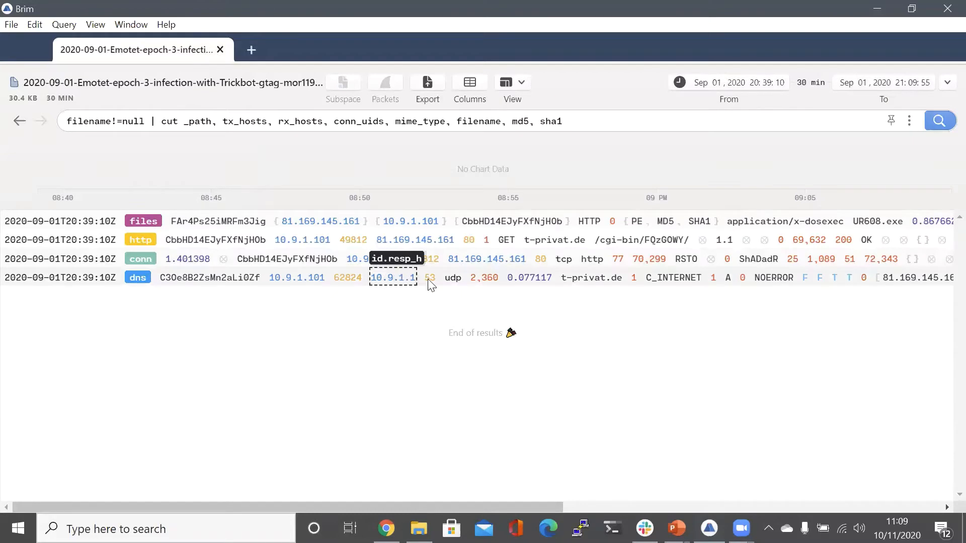
left_click(146, 123)
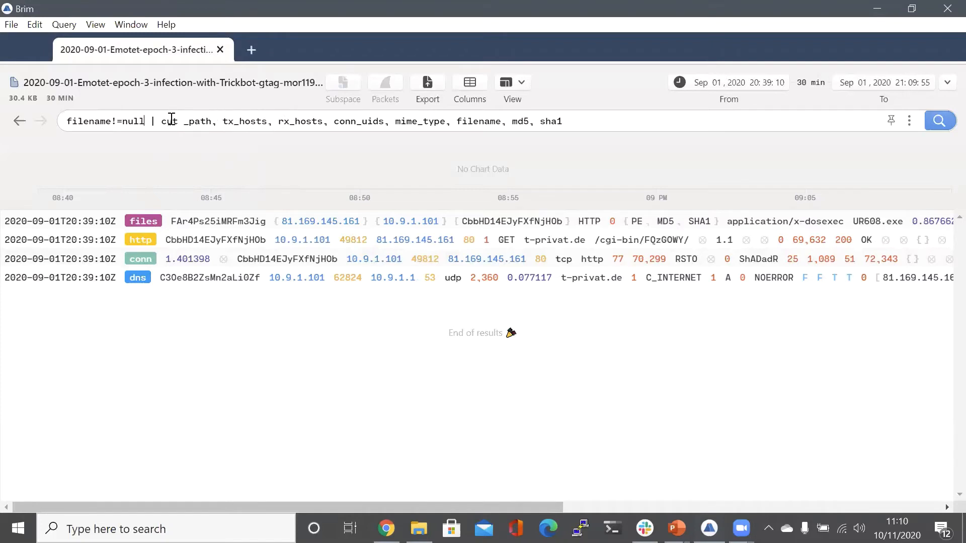
left_click_drag(161, 121, 581, 123)
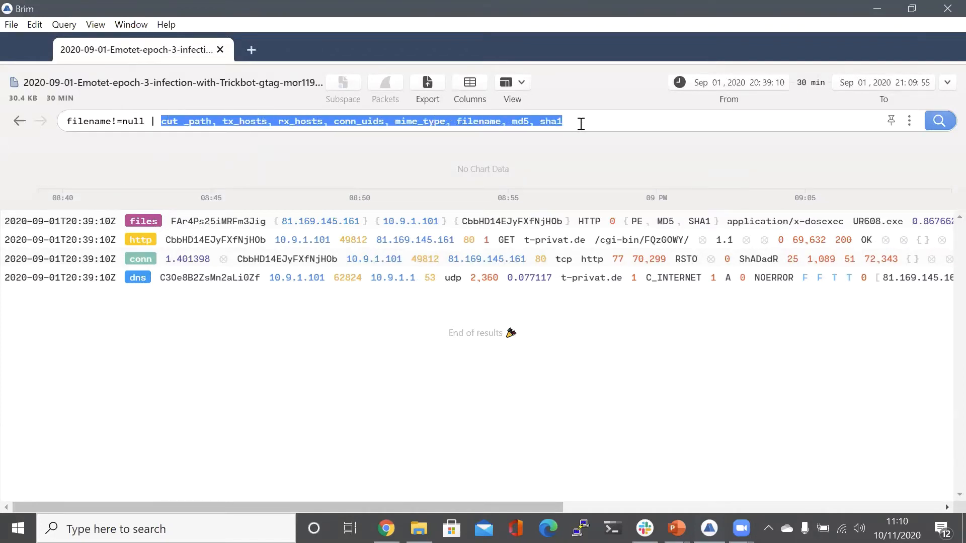
left_click(583, 121)
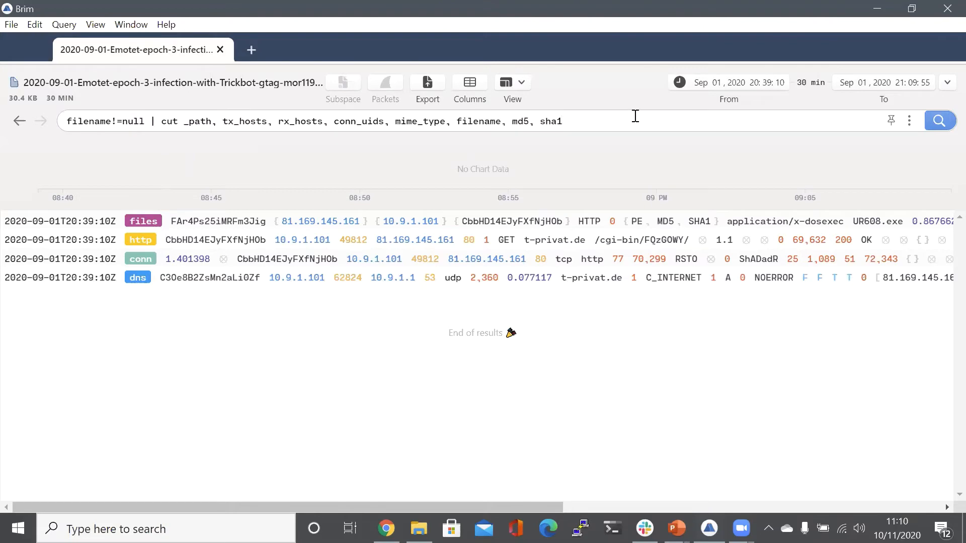
Step: Review the fields offered in the column chooser, close it and run the entered filename query
left_click(471, 83)
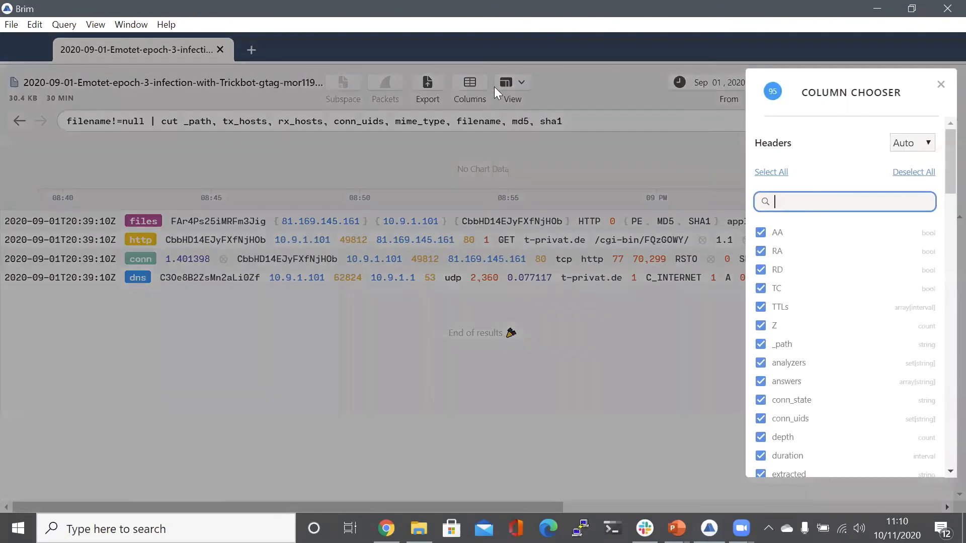
scroll(942, 167, "down", 1)
scroll(942, 161, "up", 1)
left_click(941, 85)
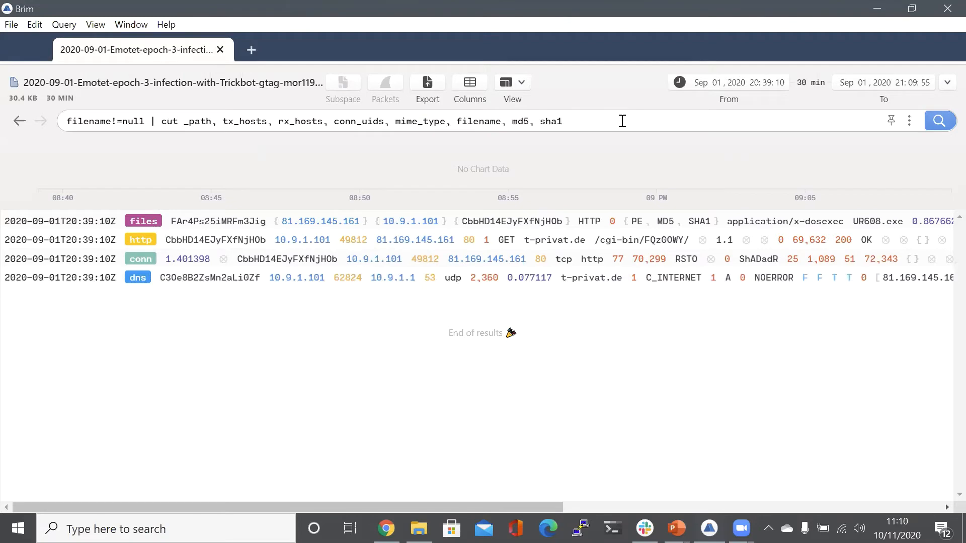
key("Return")
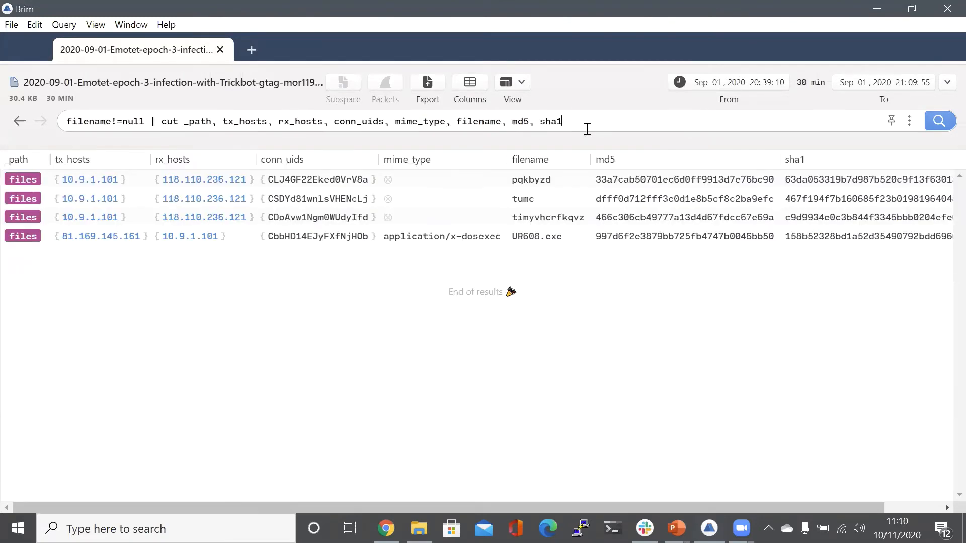
Step: Run the search with only filename!=null to view the records uncut, and return to the previous cut query
left_click_drag(589, 127, 154, 109)
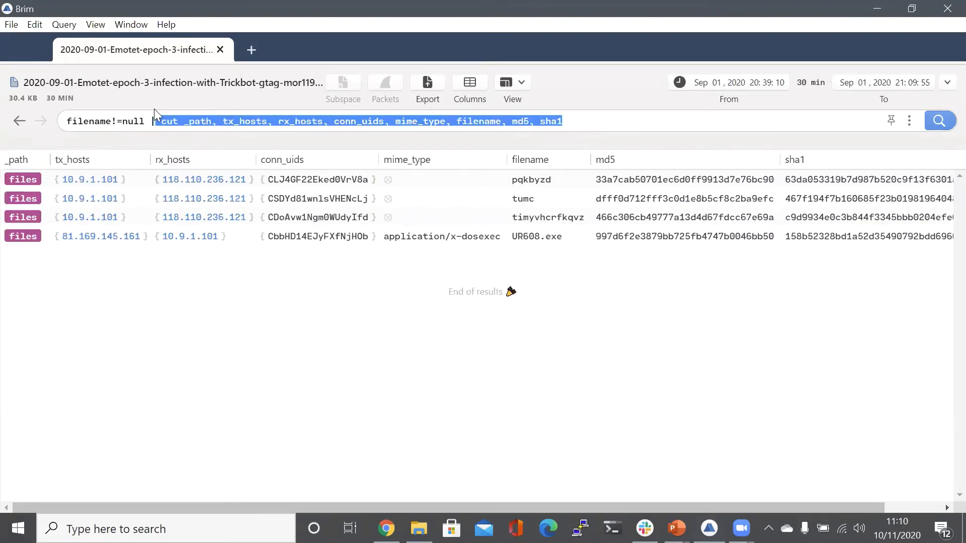
key("BackSpace")
key("Return")
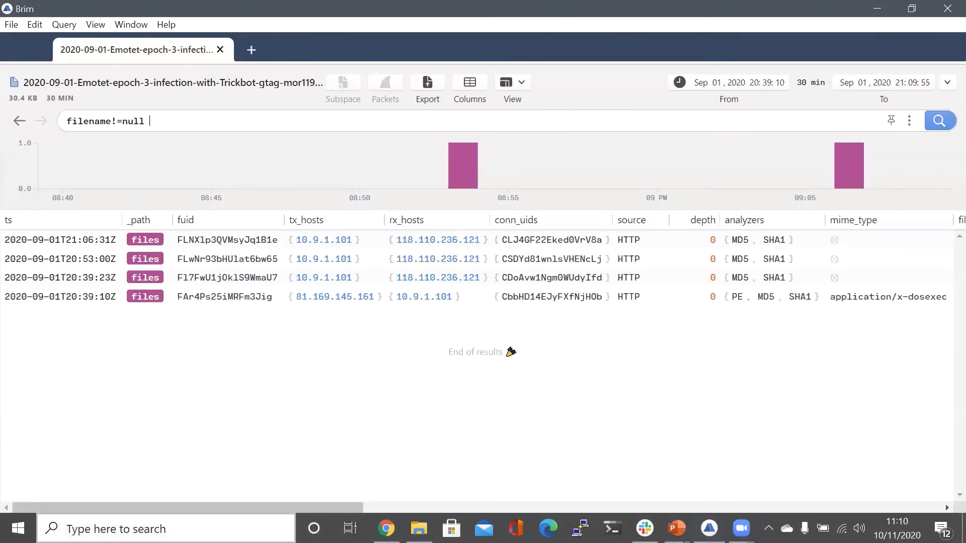
mouse_move(276, 507)
left_mouse_down()
mouse_move(724, 507)
mouse_move(282, 507)
left_mouse_up()
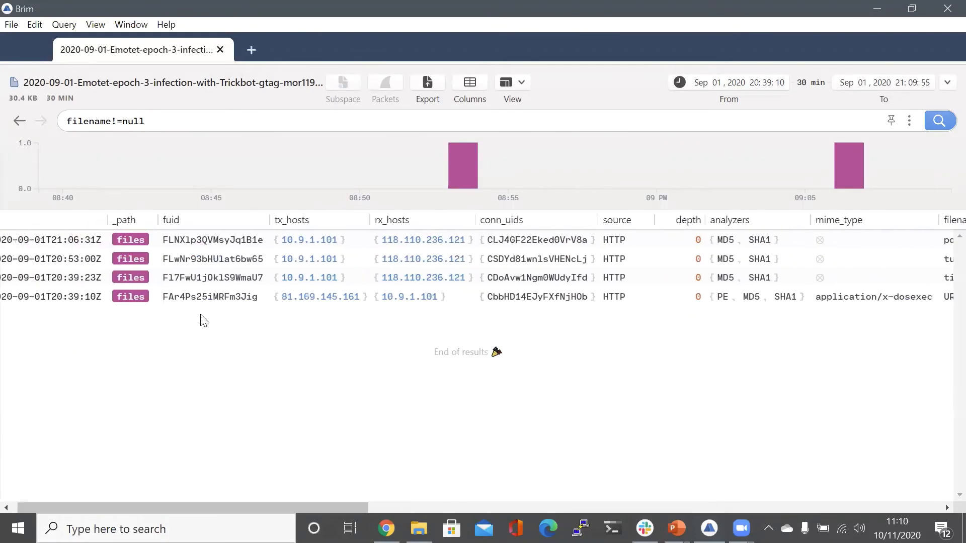
left_click(20, 121)
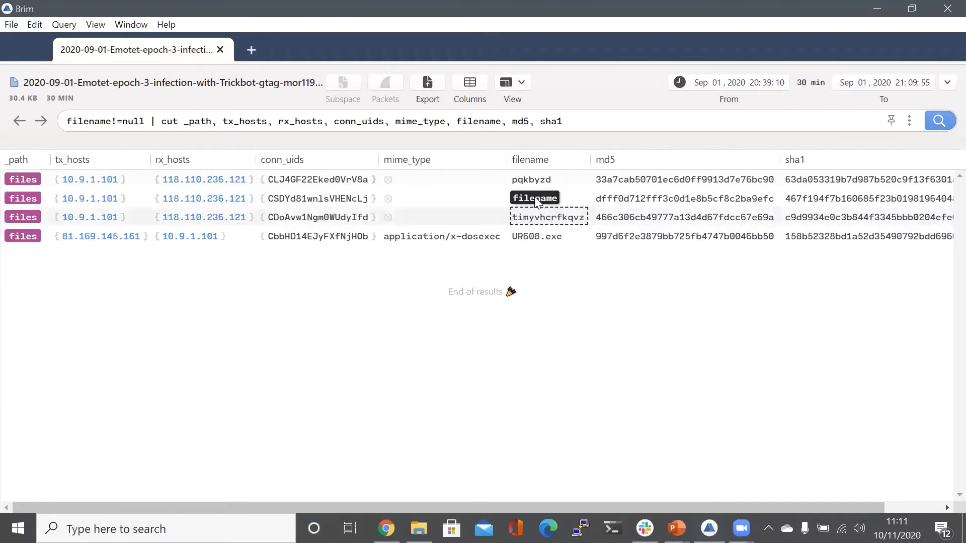
Step: Look up the MD5 hash of the file pqkbyzd on VirusTotal
mouse_move(428, 508)
left_mouse_down()
mouse_move(500, 503)
mouse_move(431, 498)
left_mouse_up()
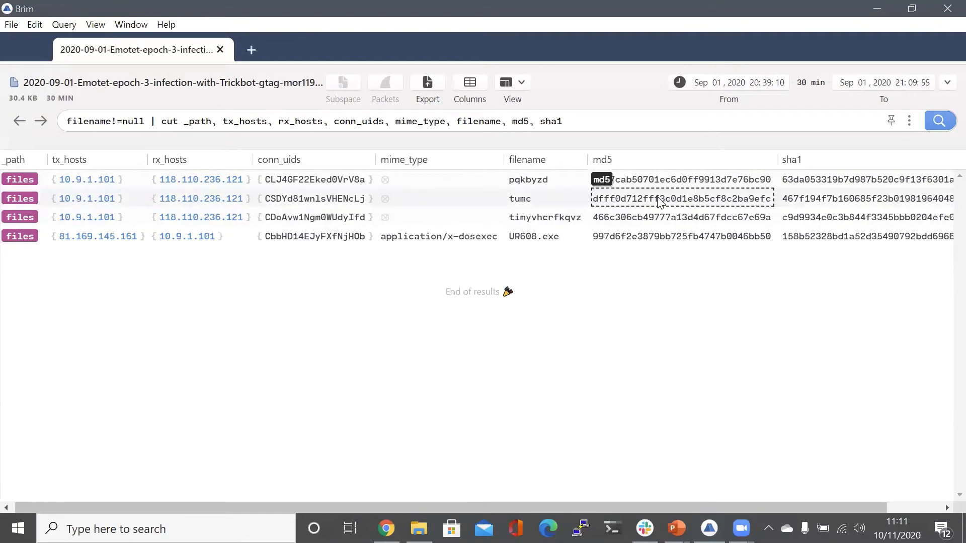
left_click(652, 179)
right_click(653, 179)
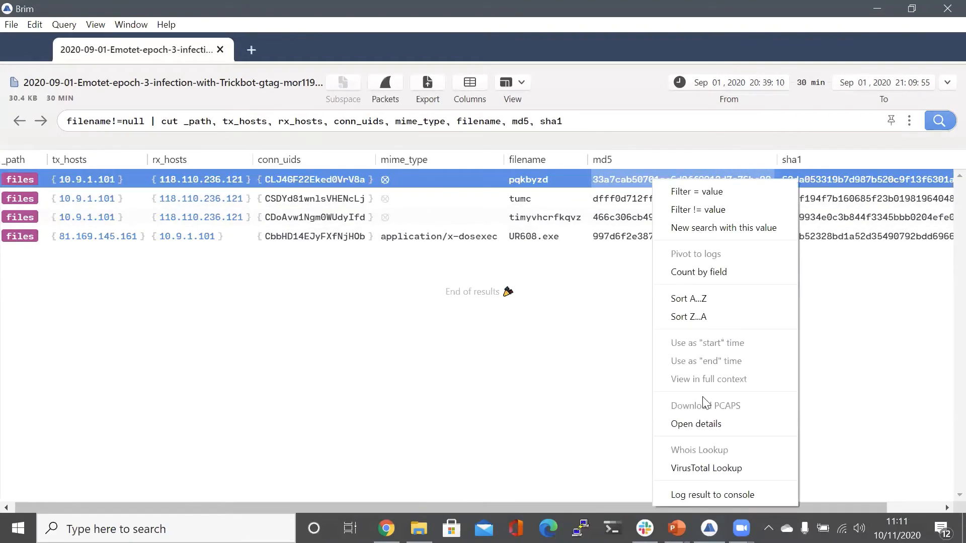
left_click(689, 469)
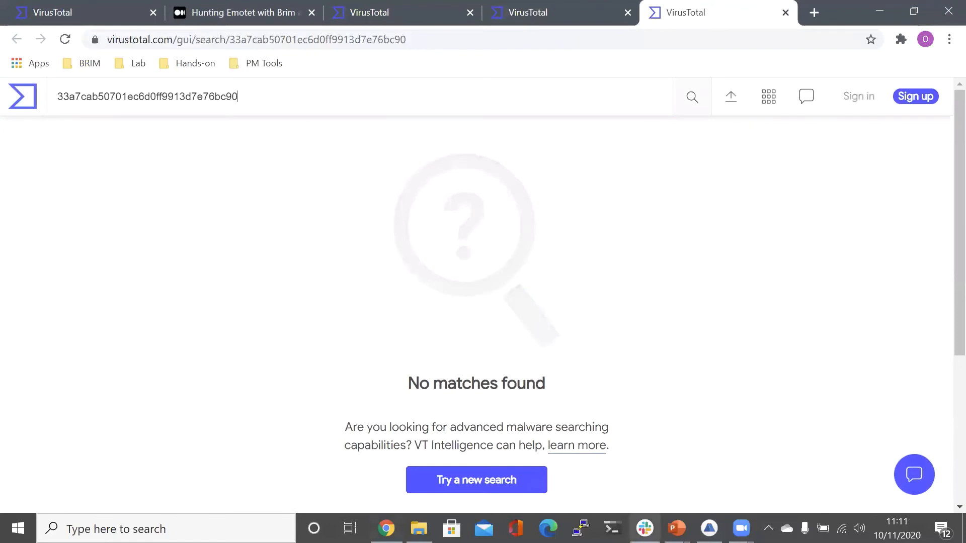
Step: Switch back to Brim and look up the MD5 hash of UR608.exe on VirusTotal
left_click(710, 528)
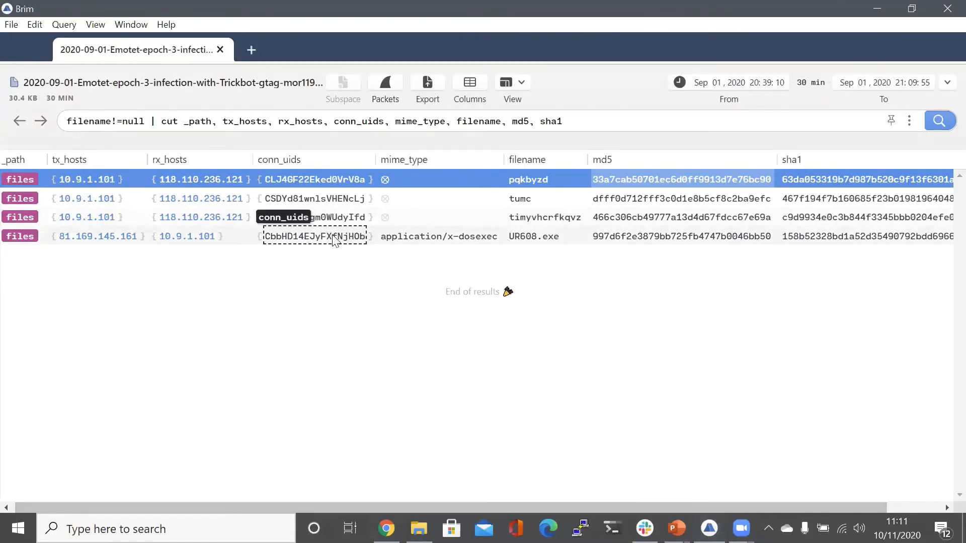
left_click(537, 238)
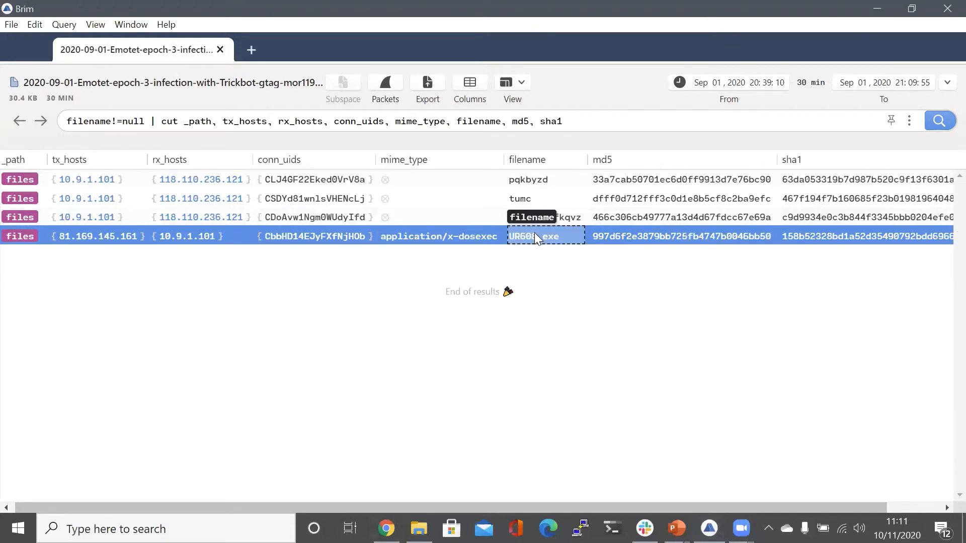
left_click(647, 233)
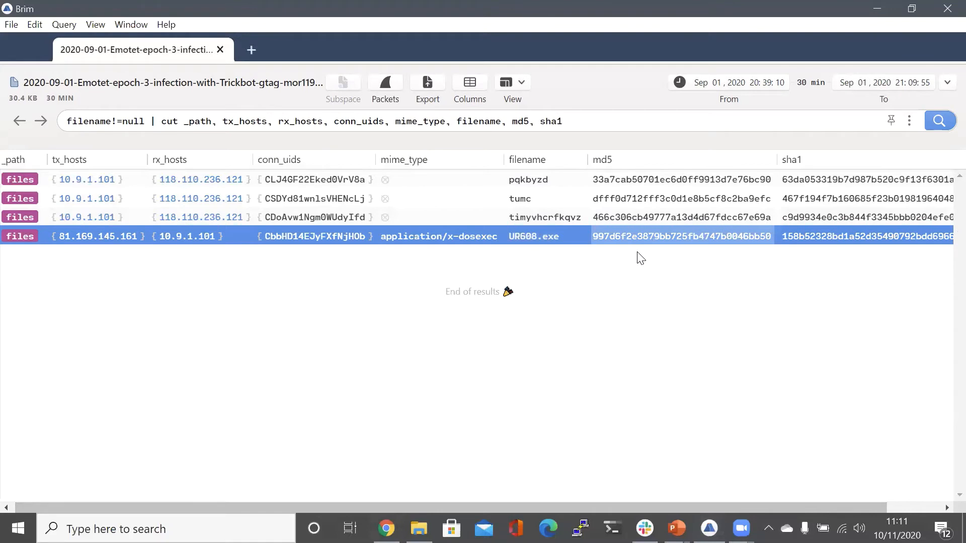
right_click(664, 234)
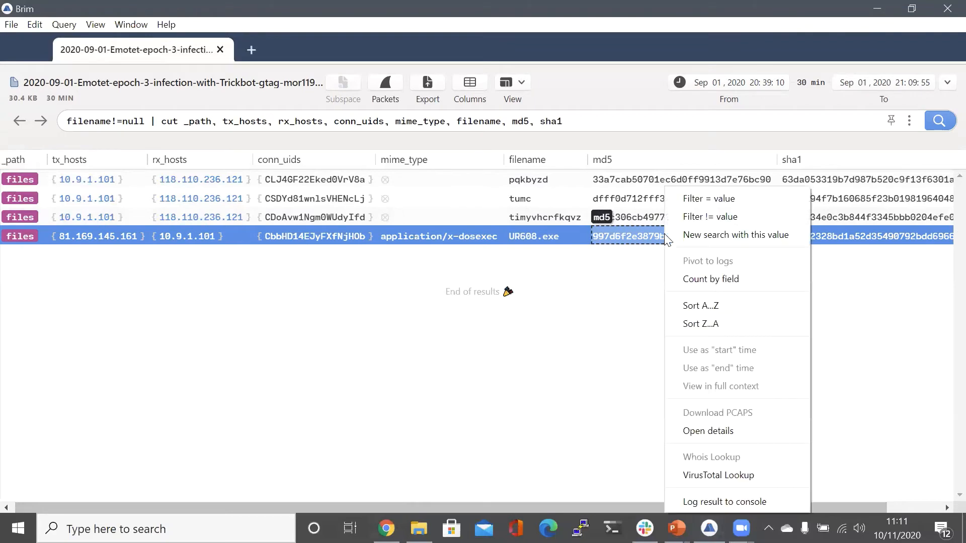
left_click(700, 474)
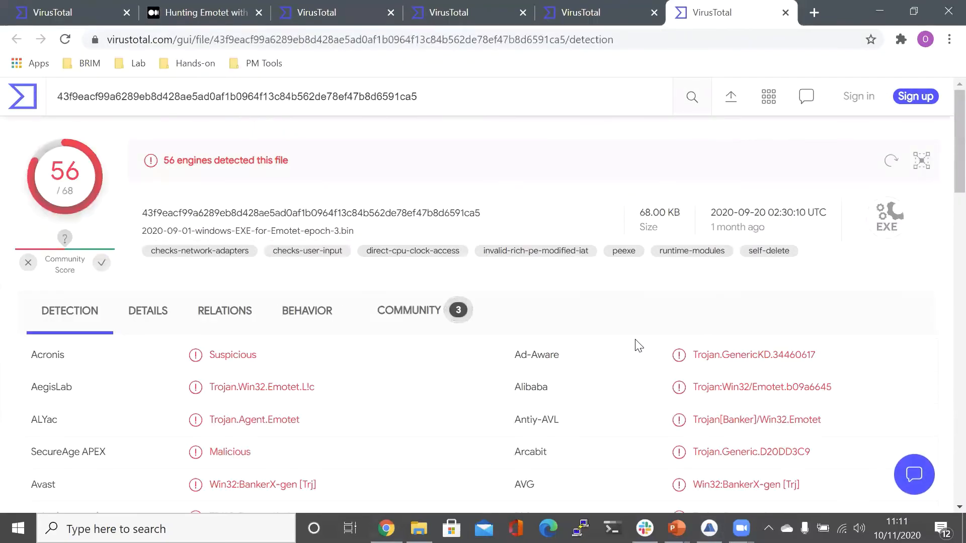
Step: Read the antivirus engine detections for the executable and go back to the earlier pqkbyzd hash lookup page
scroll(633, 308, "down", 1)
scroll(632, 307, "down", 3)
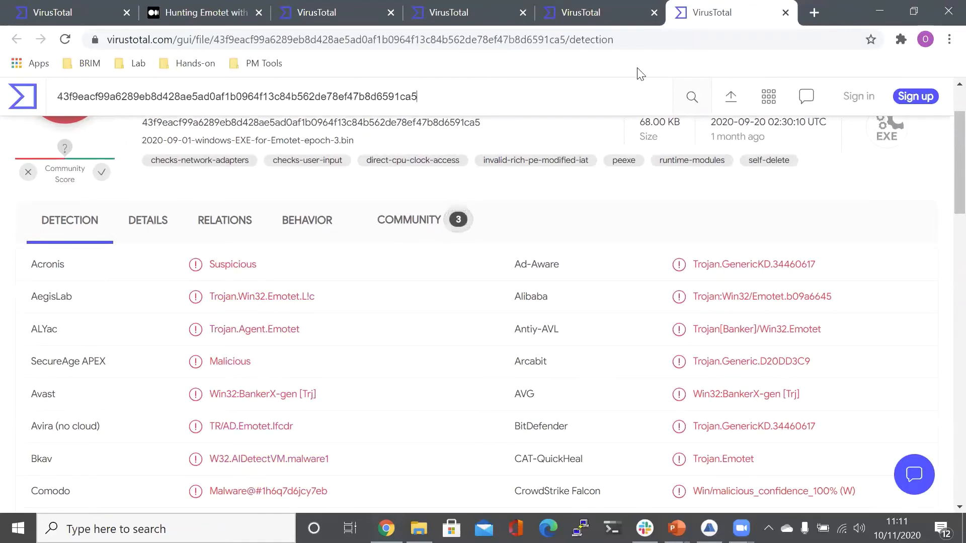
left_click(636, 24)
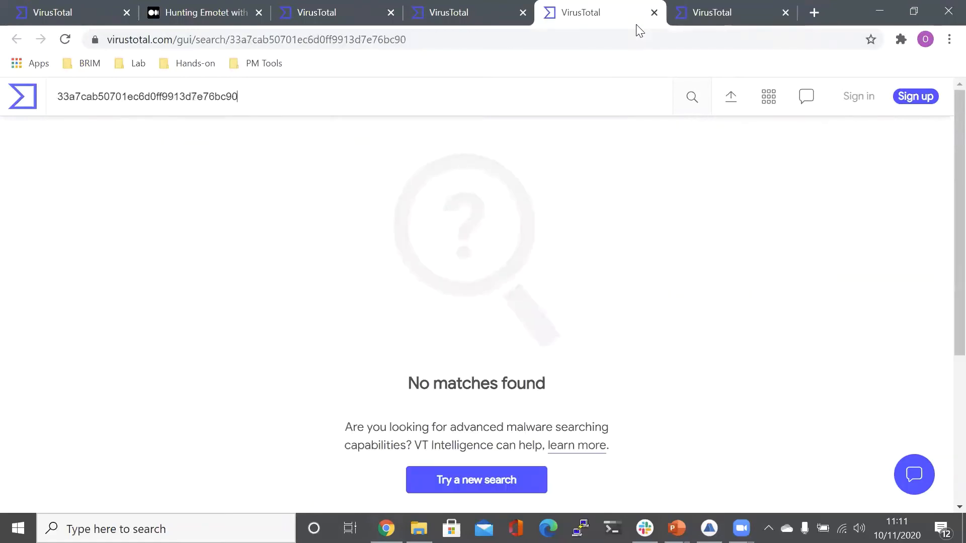
Step: Switch to Brim, open the log details of the timyvhcrfkqvz file record and inspect the first correlated http record's method
key("alt+Tab")
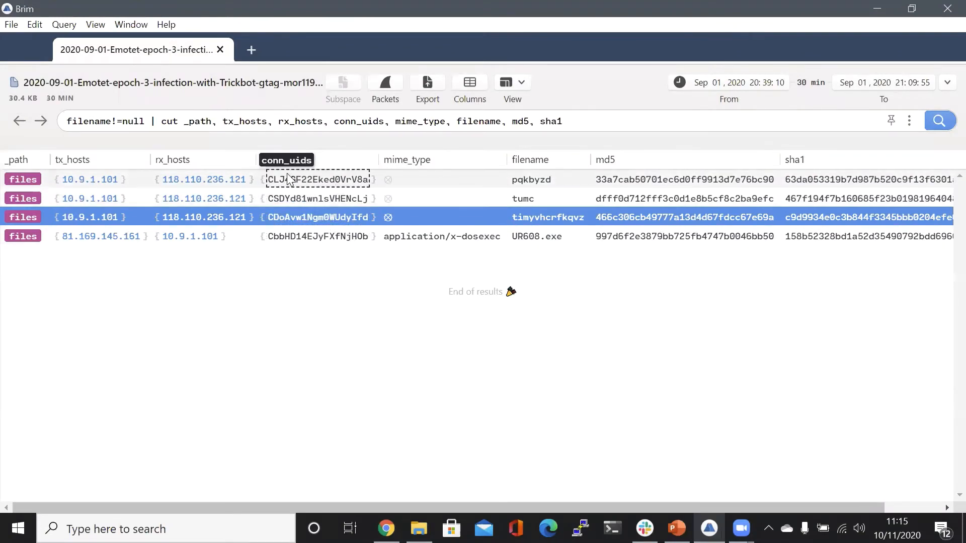
double_click(315, 217)
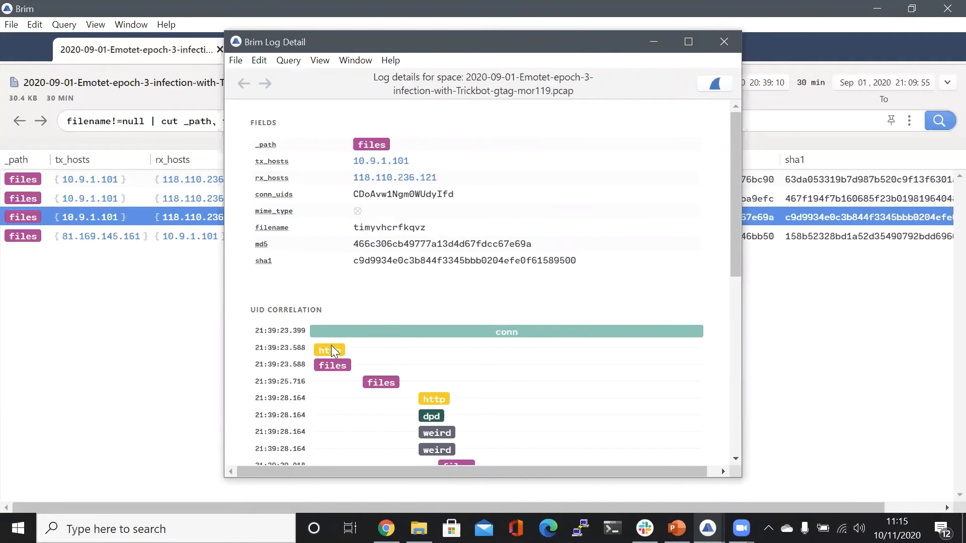
left_click(331, 349)
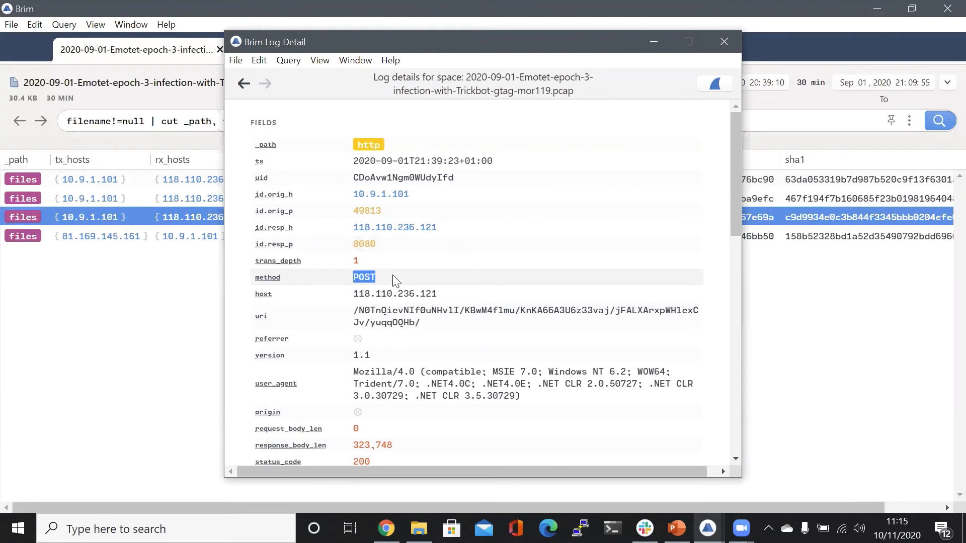
Step: Close the log details and search the capture for POST
left_click(725, 41)
left_click_drag(567, 122, 36, 99)
type("POST")
key("Return")
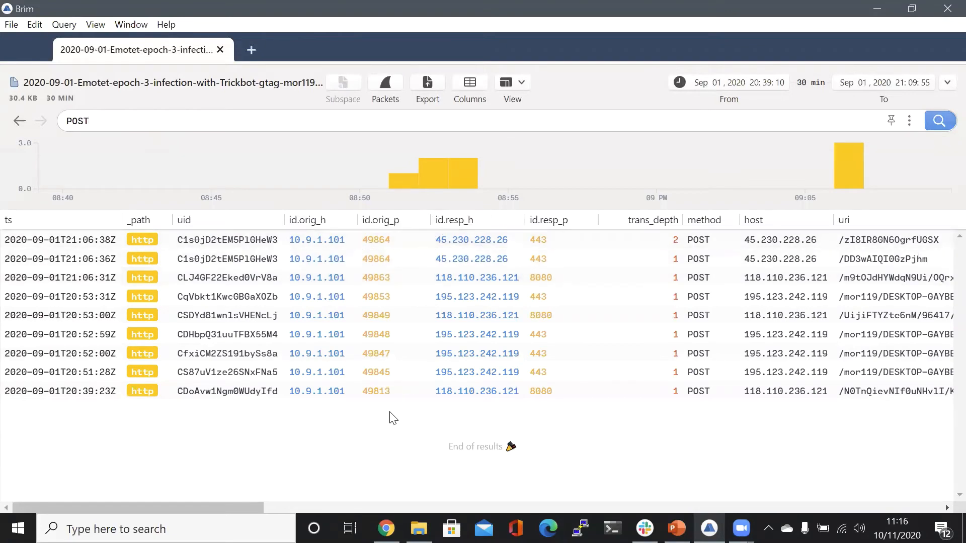
Step: Examine the POST records' response hosts, ports, URIs and referrers
mouse_move(225, 508)
left_mouse_down()
mouse_move(360, 509)
mouse_move(225, 508)
left_mouse_up()
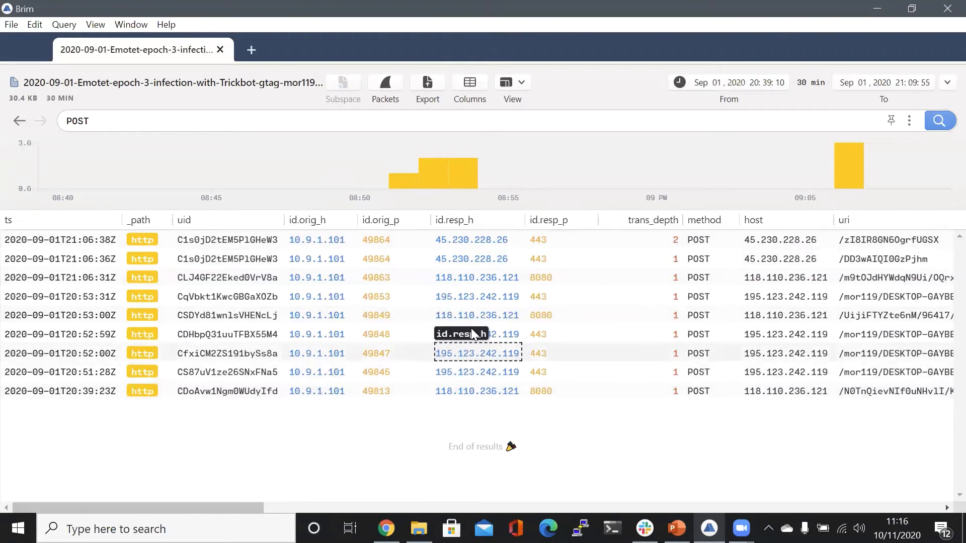
scroll(470, 317, "right", 3)
scroll(471, 316, "right", 6)
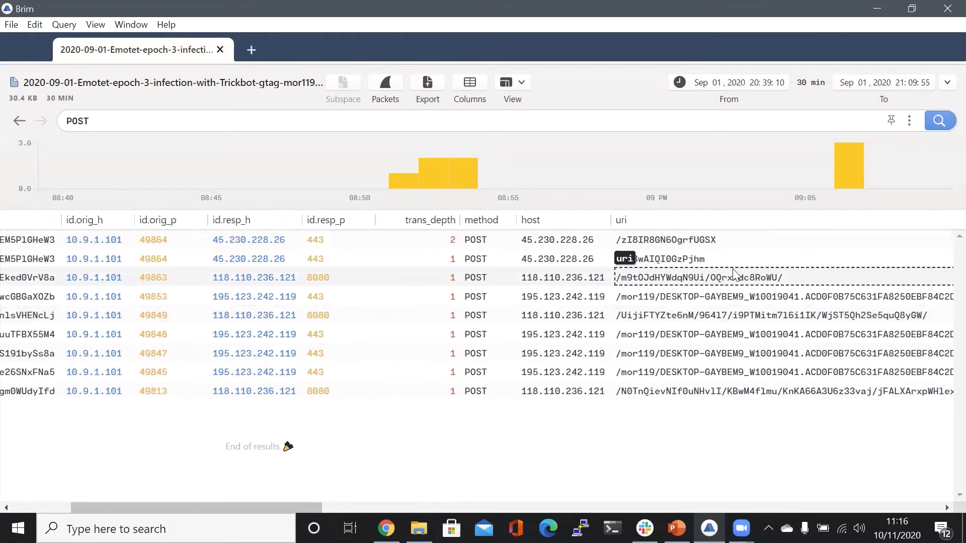
scroll(732, 269, "right", 6)
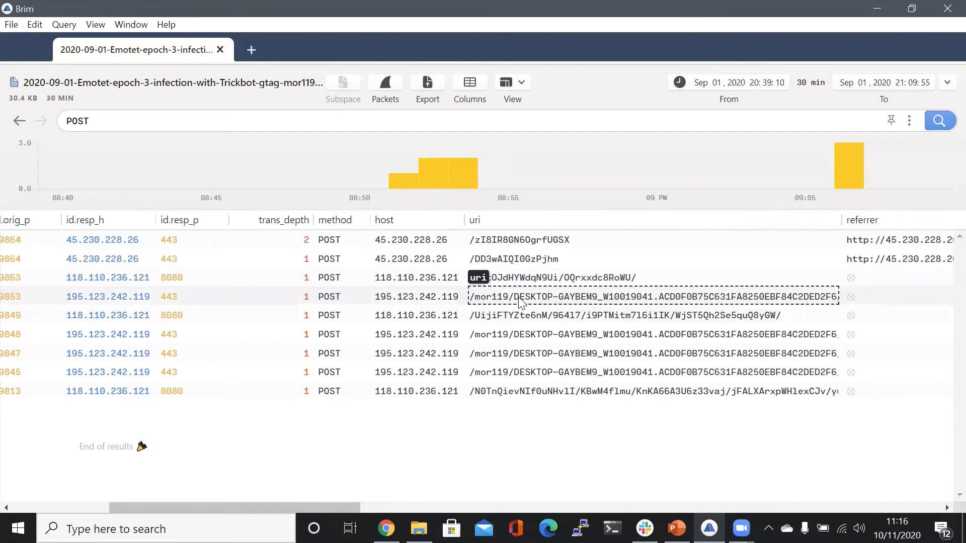
scroll(521, 302, "left", 1)
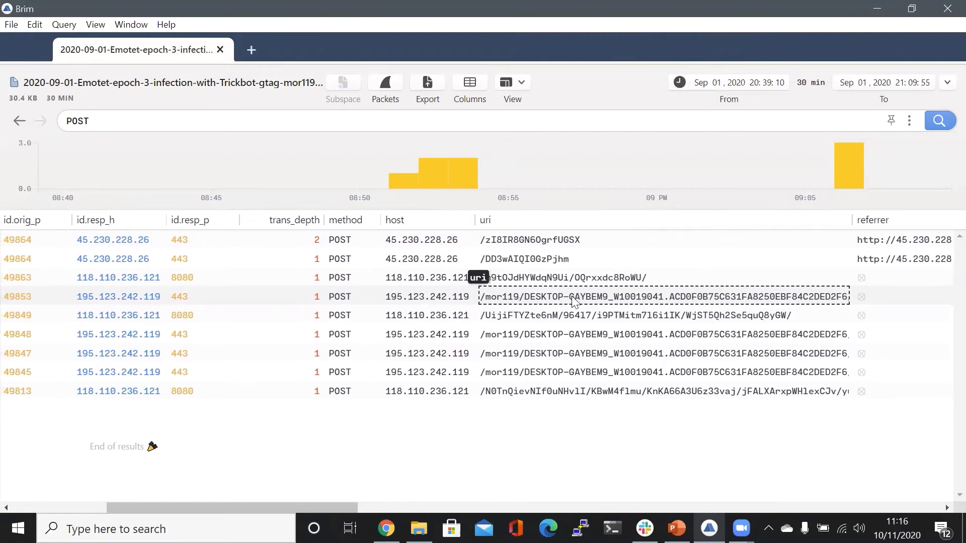
scroll(571, 296, "right", 5)
scroll(571, 296, "left", 12)
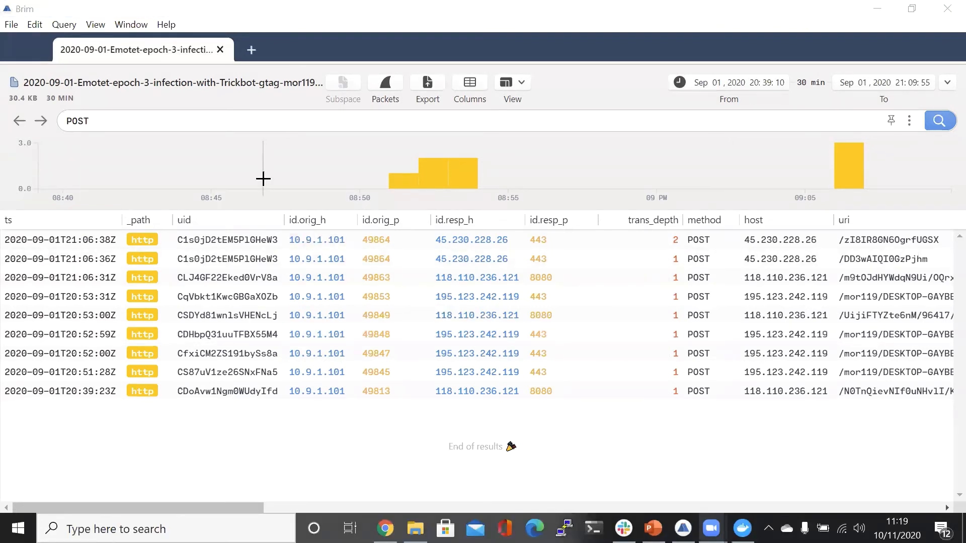
Step: Replace the search with "id.orig_h=10.9.1.101 method=POST | cut ts, uid, id, method, uri, status_code" and run it
left_click(184, 121)
key("BackSpace")
key("BackSpace")
key("BackSpace")
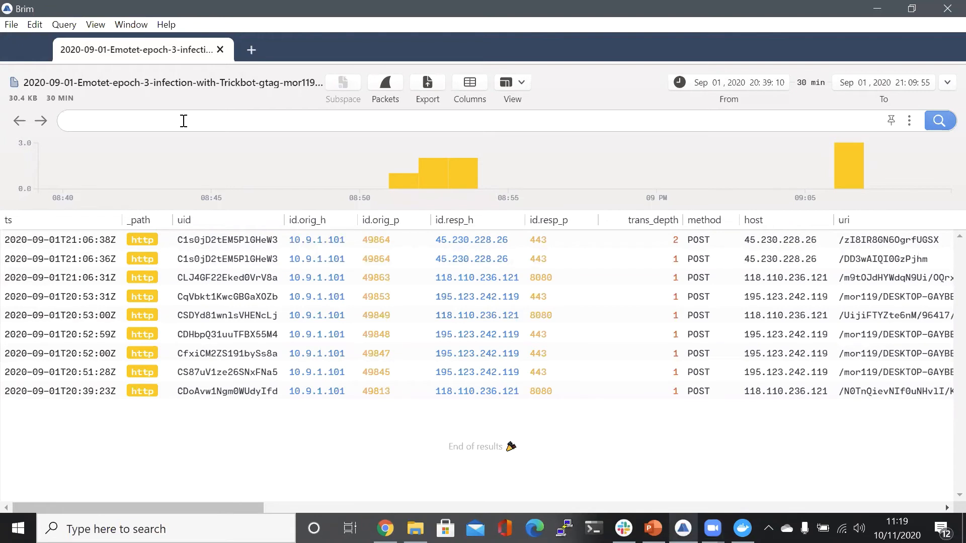
type("id.orig_h=10.9.1.101 method=POST | cut ts, uid, id, method, uri, status_code")
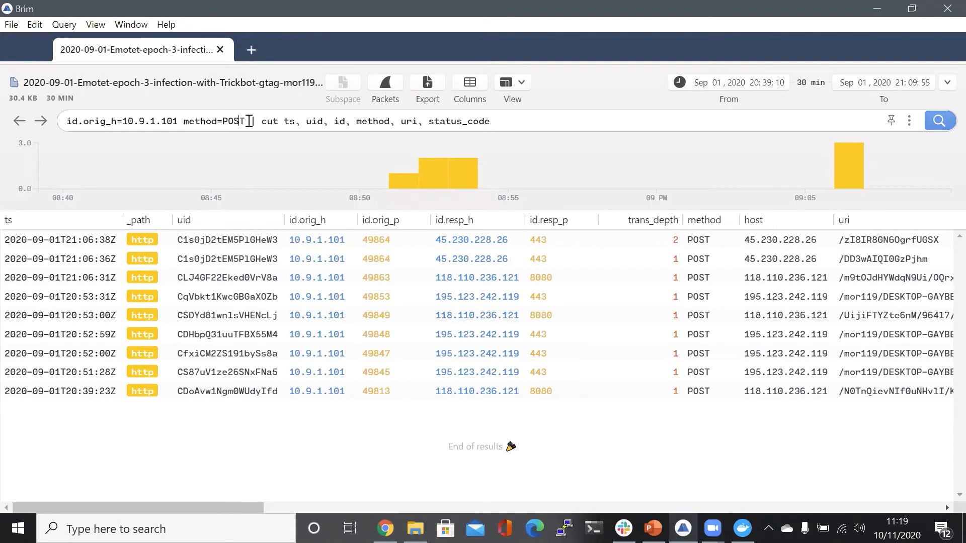
left_click(155, 122)
left_click_drag(178, 123, 489, 122)
left_click(186, 122)
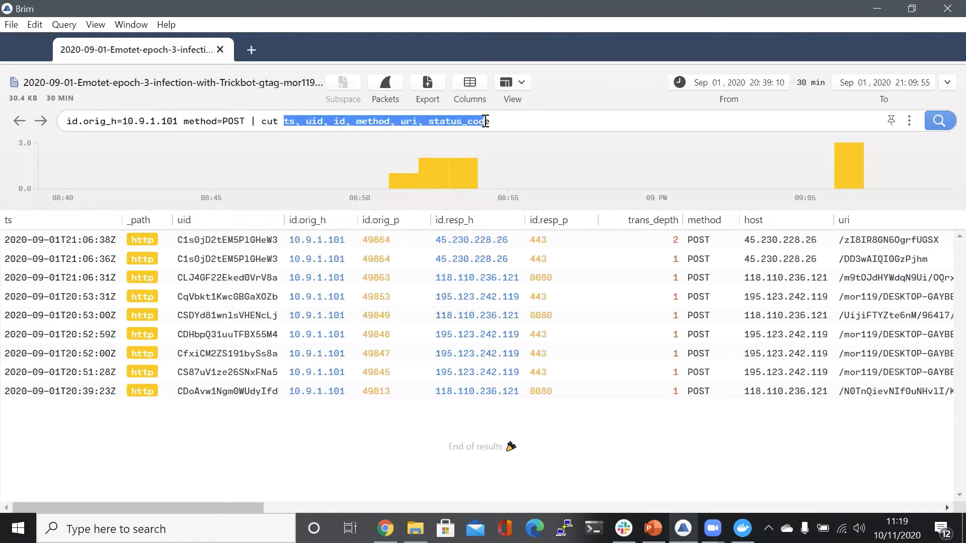
left_click(498, 122)
key("Return")
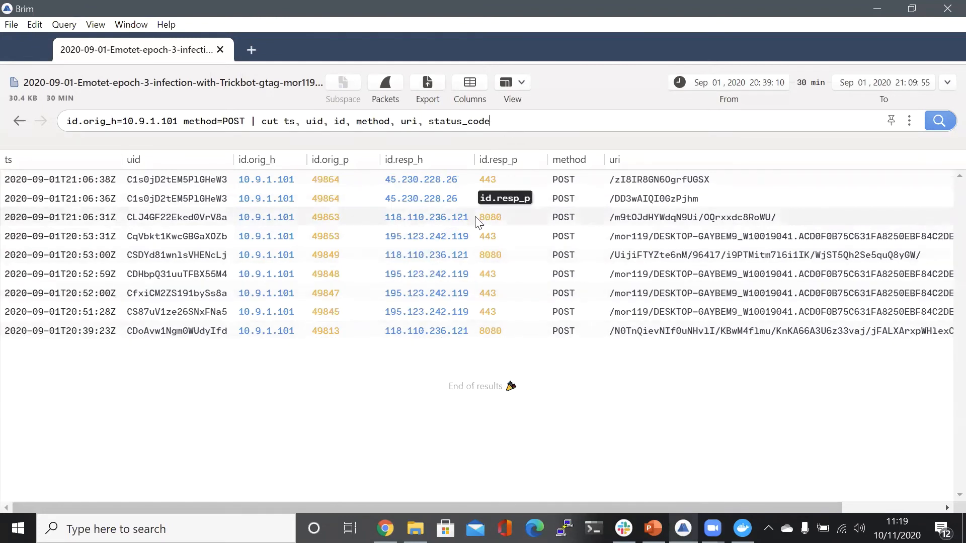
Step: Look up the response host 45.230.228.26 on VirusTotal and review its engine detections
right_click(413, 187)
left_click(413, 183)
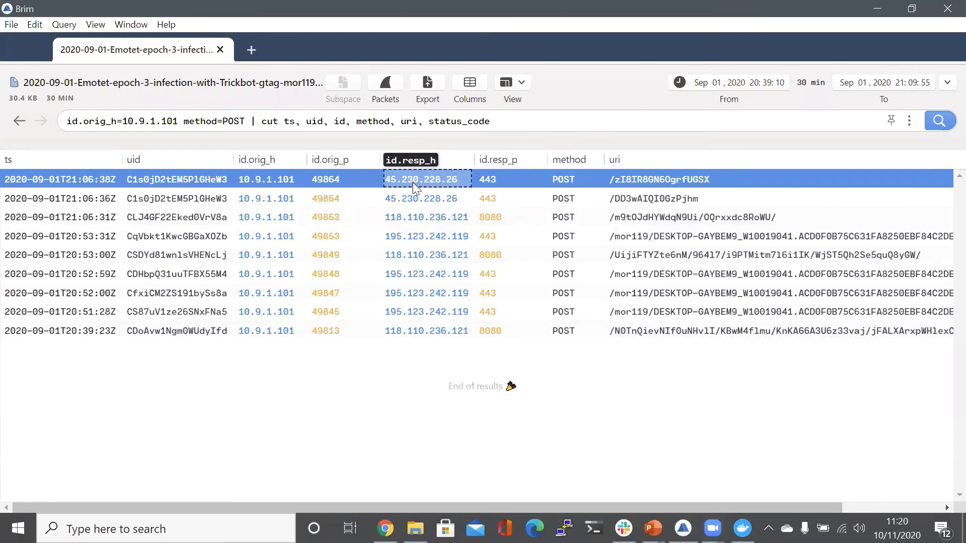
right_click(413, 185)
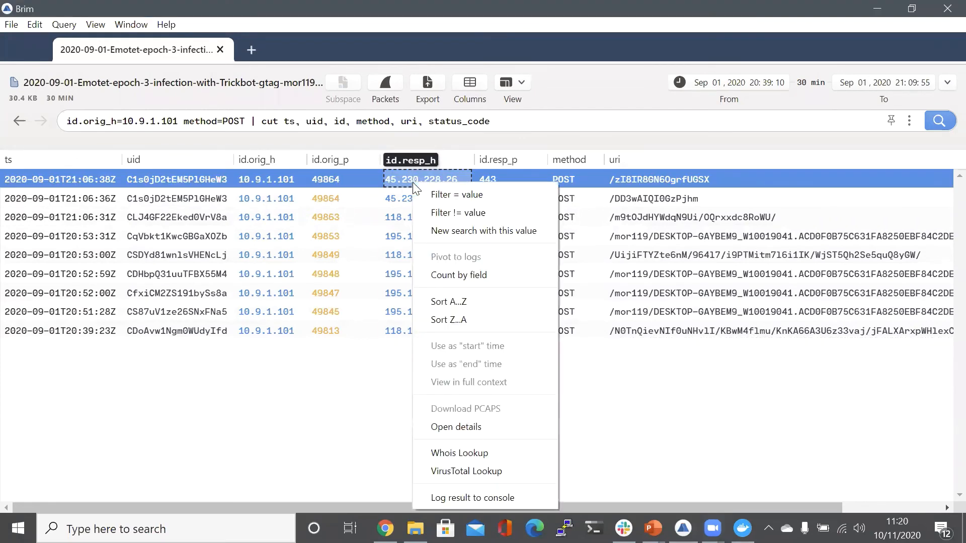
left_click(466, 471)
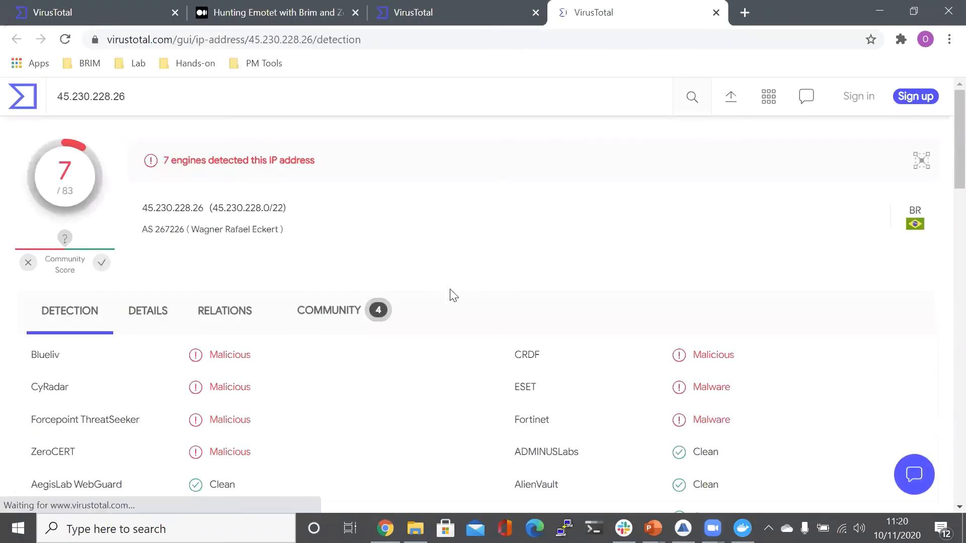
scroll(479, 226, "down", 2)
scroll(164, 276, "up", 2)
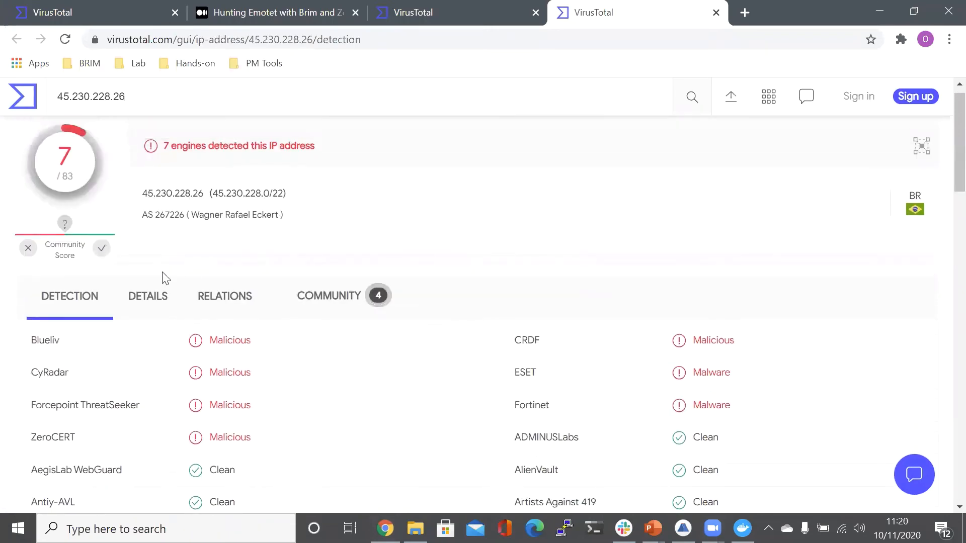
Step: Open the VirusTotal details of 45.230.228.26 and review its basic properties and Whois data
left_click(143, 299)
scroll(332, 351, "down", 3)
scroll(386, 375, "up", 1)
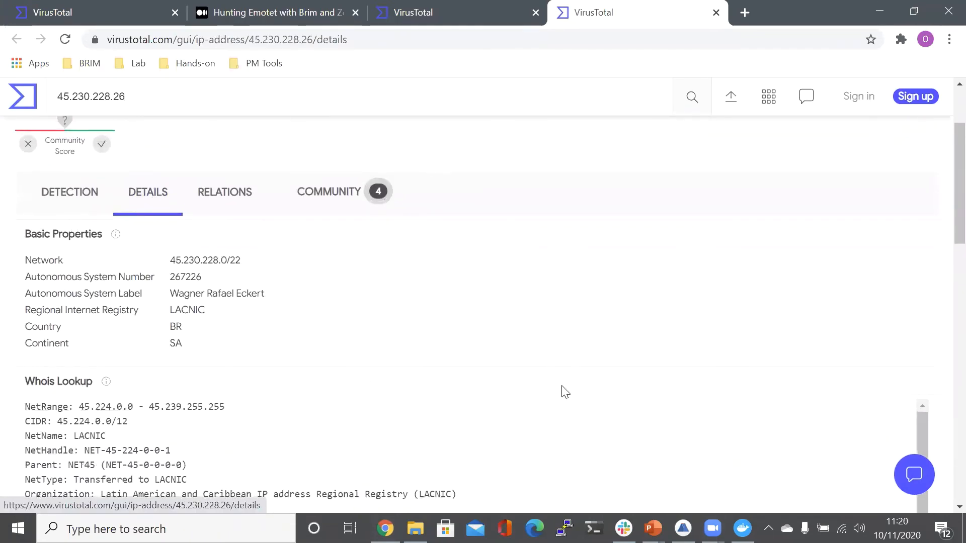
Step: Switch to Brim, look up the response host 118.110.236.121 on VirusTotal, review the report and return to Brim
left_click(683, 528)
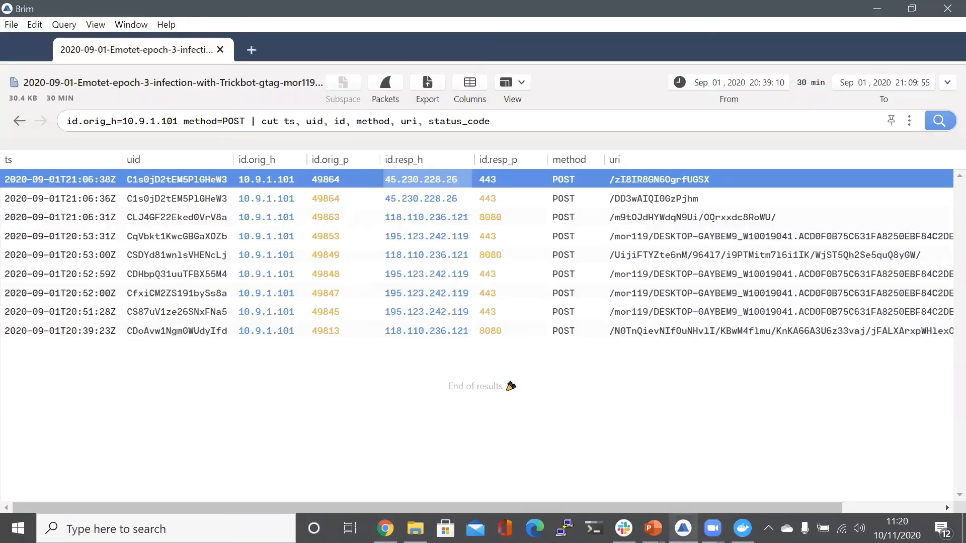
right_click(433, 216)
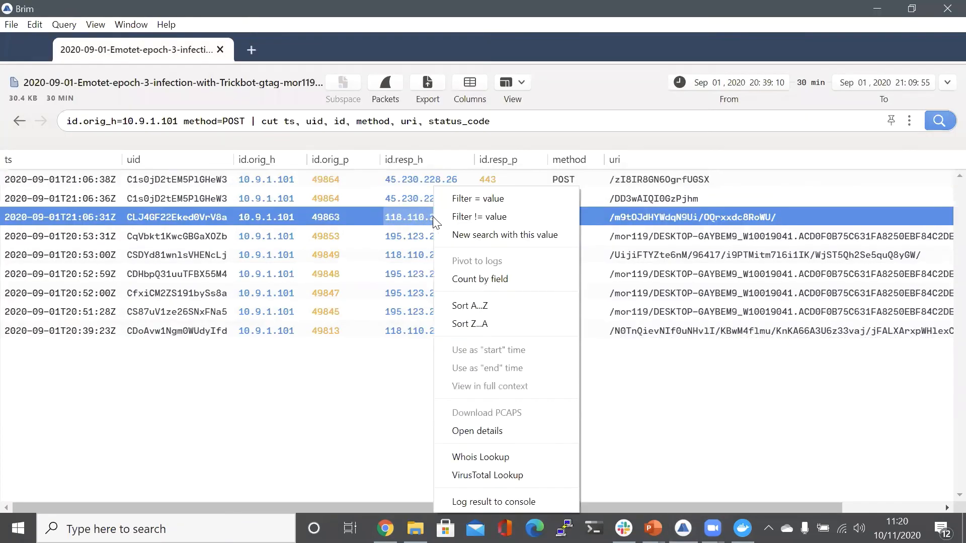
left_click(487, 475)
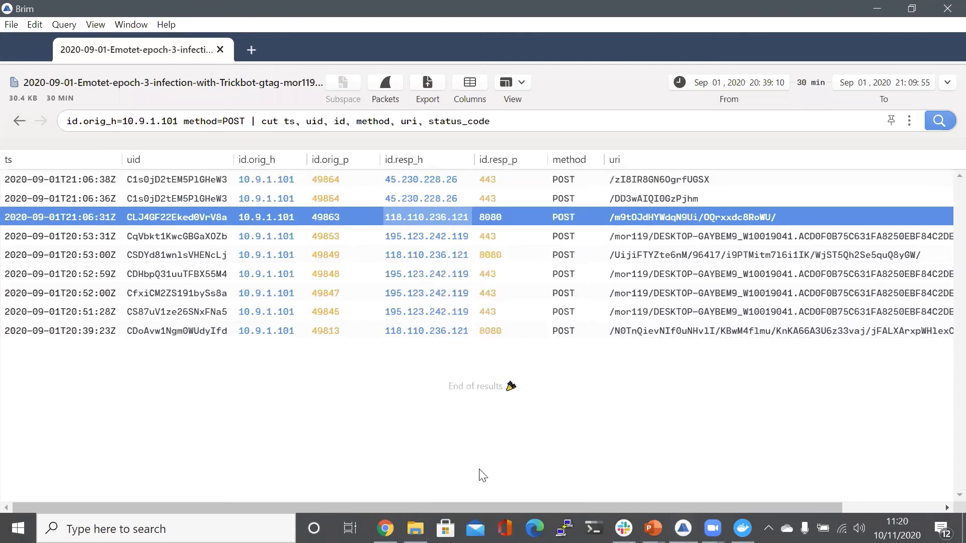
scroll(411, 318, "down", 1)
scroll(411, 318, "up", 1)
key("alt+Tab")
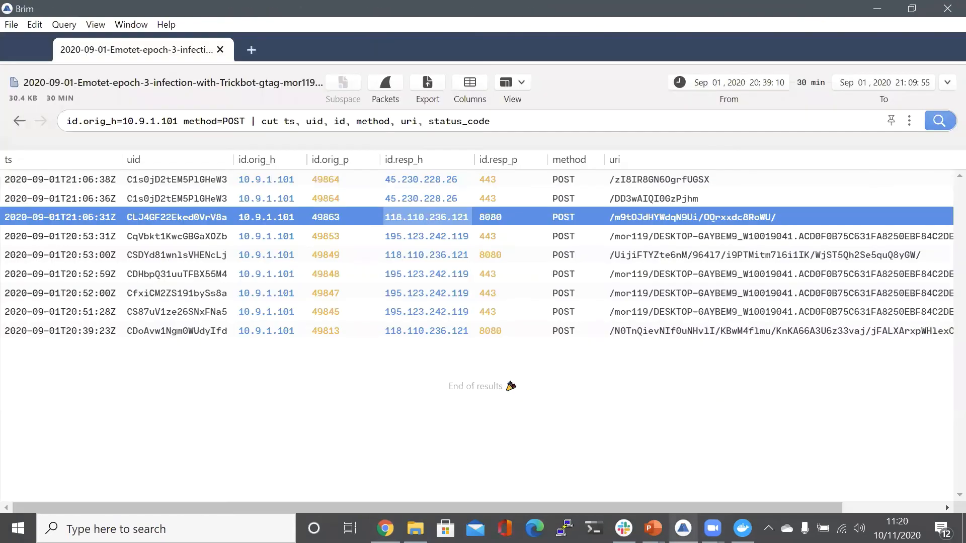
Step: Look up the response host 195.123.242.119 on VirusTotal
left_click(442, 257)
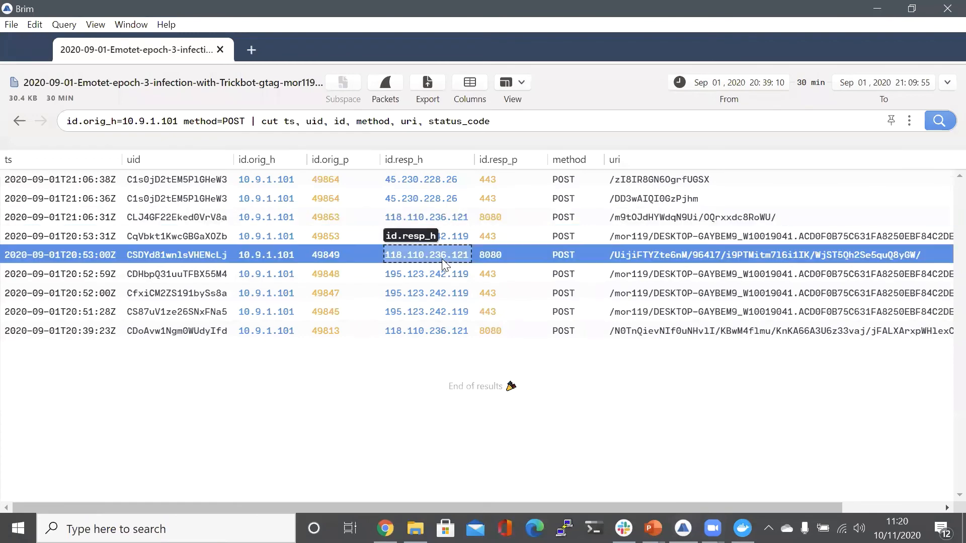
right_click(431, 274)
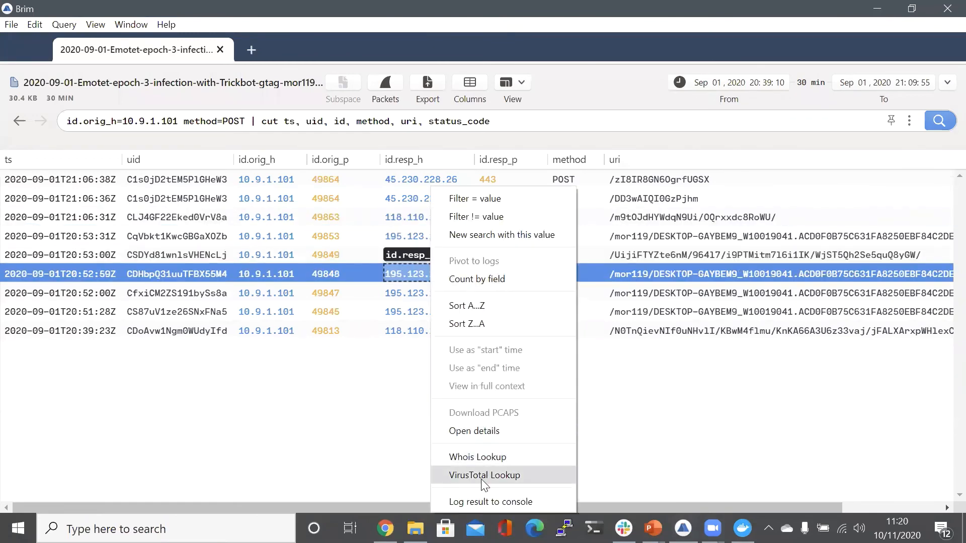
left_click(484, 478)
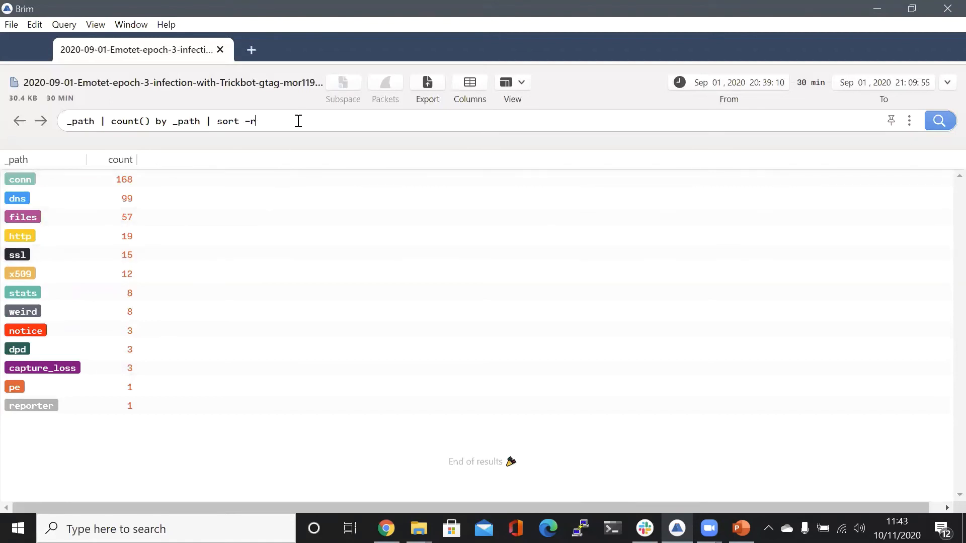
Step: Replace the search with "id.orig_h=10.9.1.101 id.resp_h=~10.0.0.0/8 | count() by id.resp_h,_path" and run it
left_click_drag(257, 121, 73, 119)
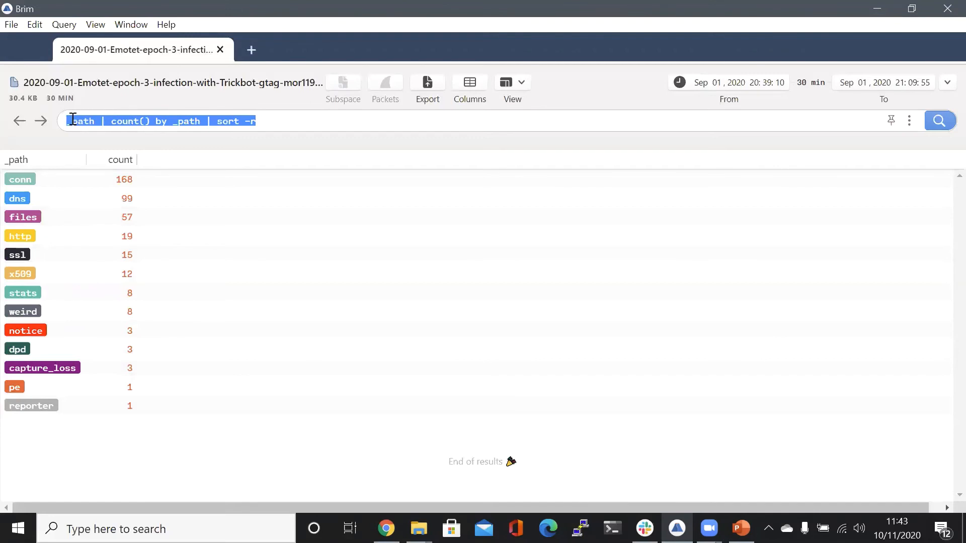
key("BackSpace")
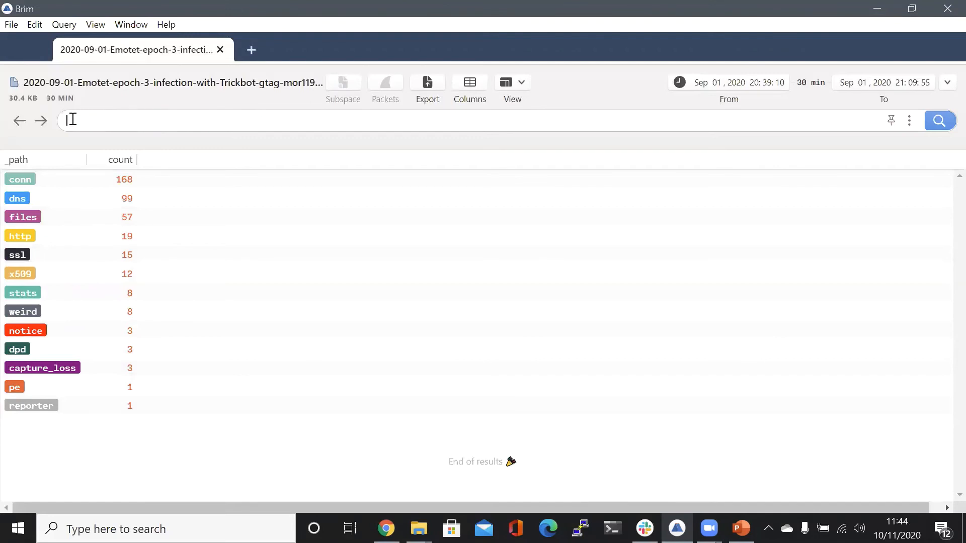
type("id.orig_h=10.9.1.101 id.resp_h=~10.0.0.0/8 | count() by id.resp_h,_path")
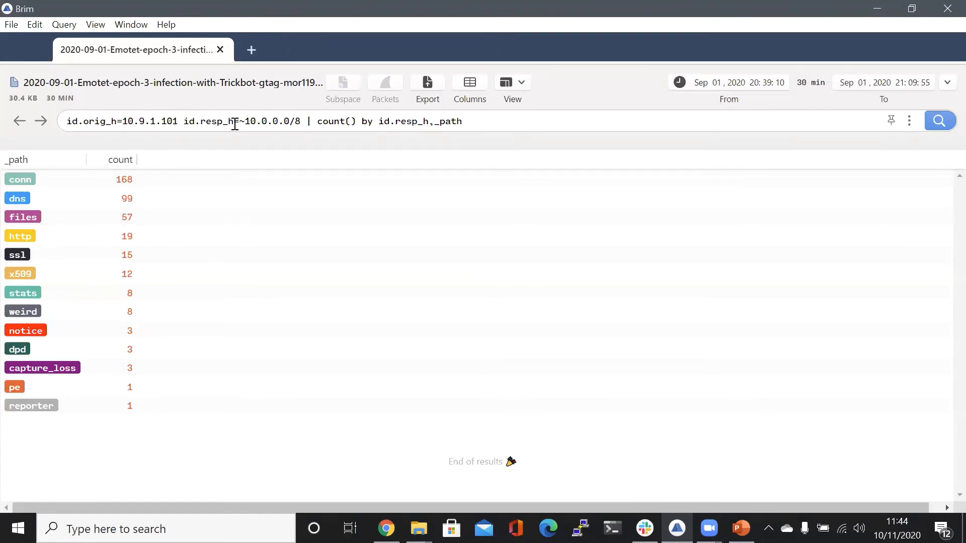
left_click_drag(244, 121, 304, 121)
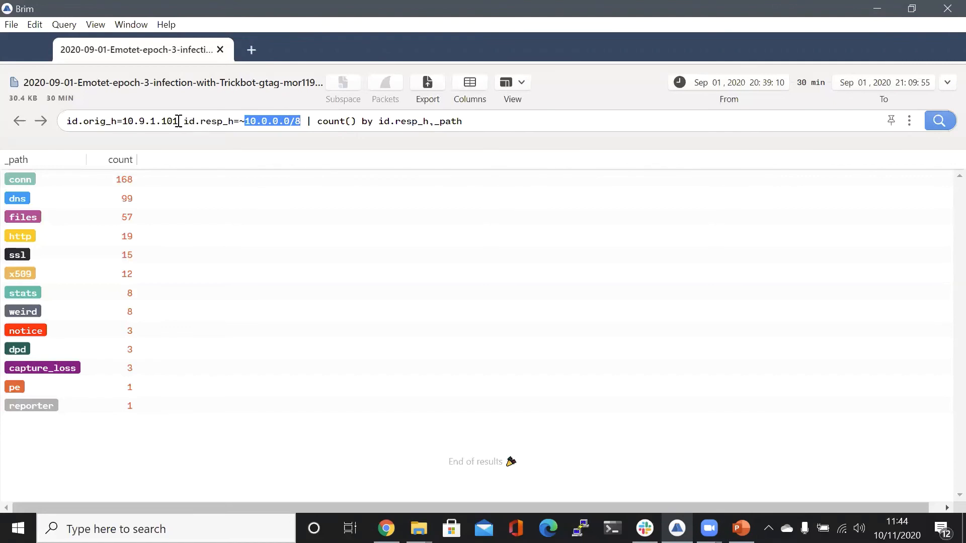
left_click_drag(179, 121, 122, 121)
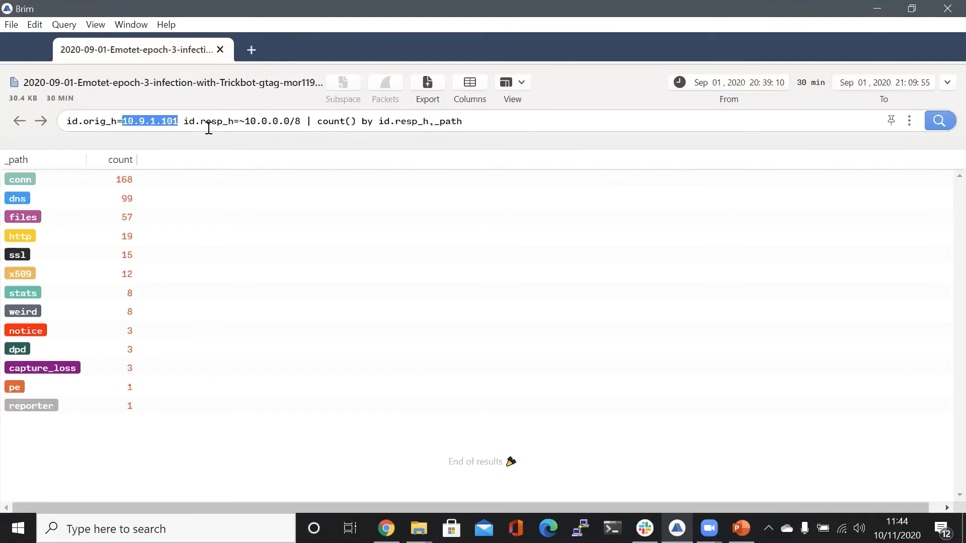
left_click(326, 121)
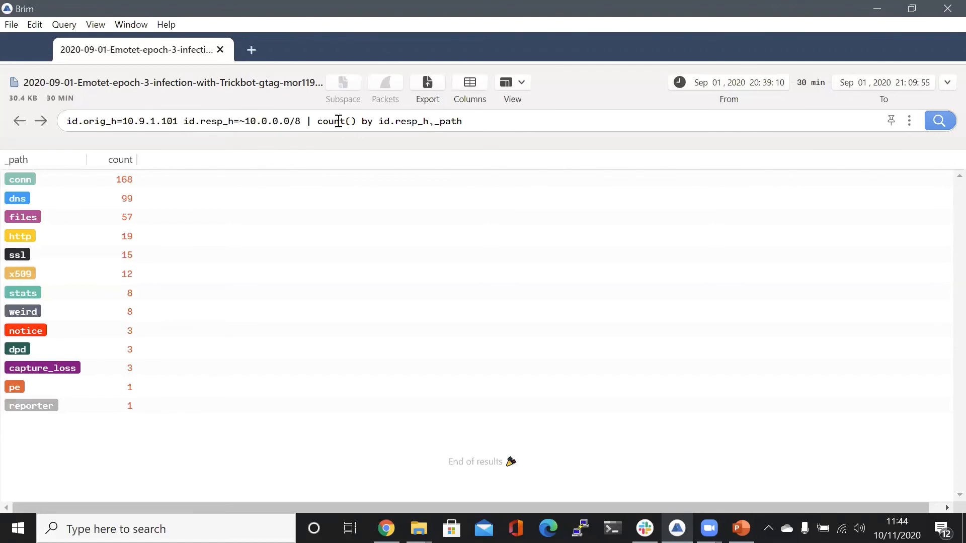
left_click(484, 123)
key("Return")
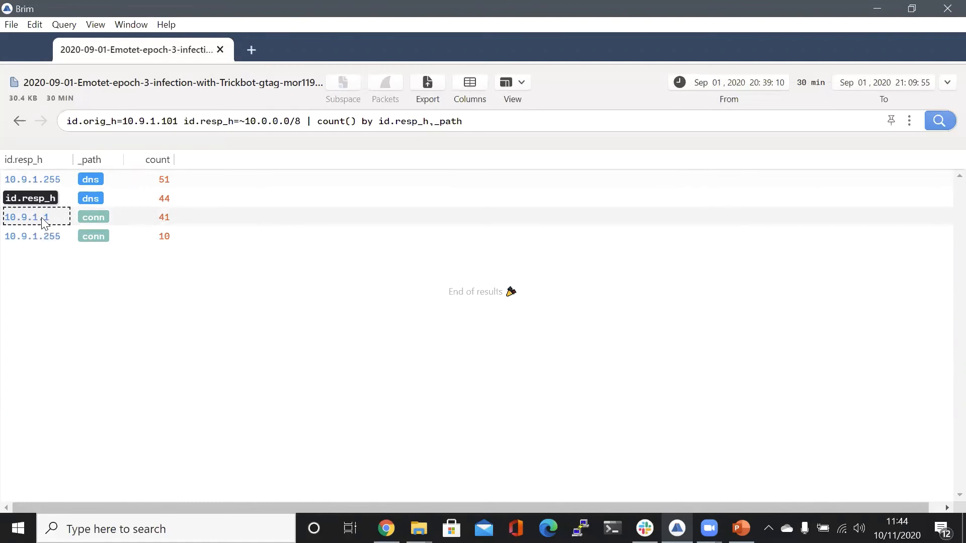
Step: Start a new search for the response host 10.9.1.255 and examine its dns and conn records
left_click(36, 183)
right_click(36, 183)
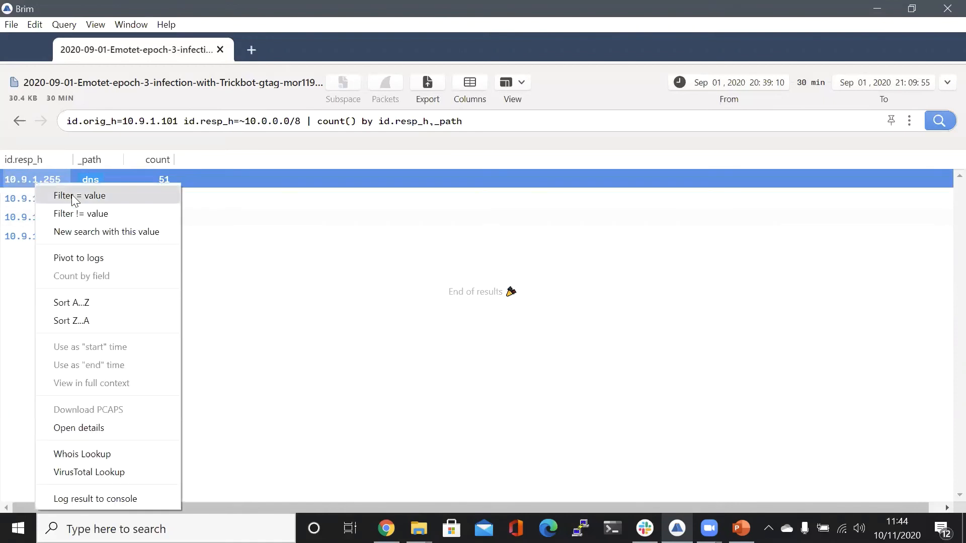
left_click(89, 235)
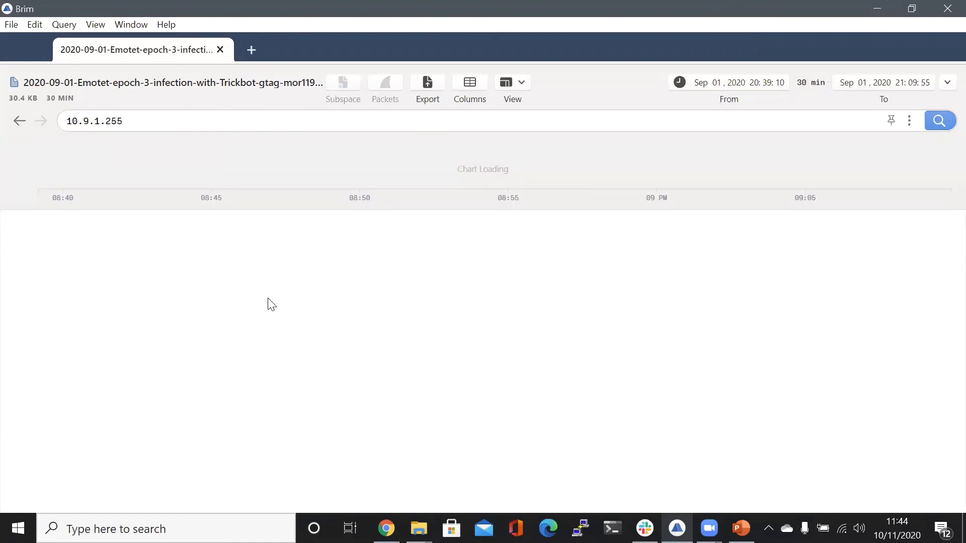
scroll(348, 353, "down", 3)
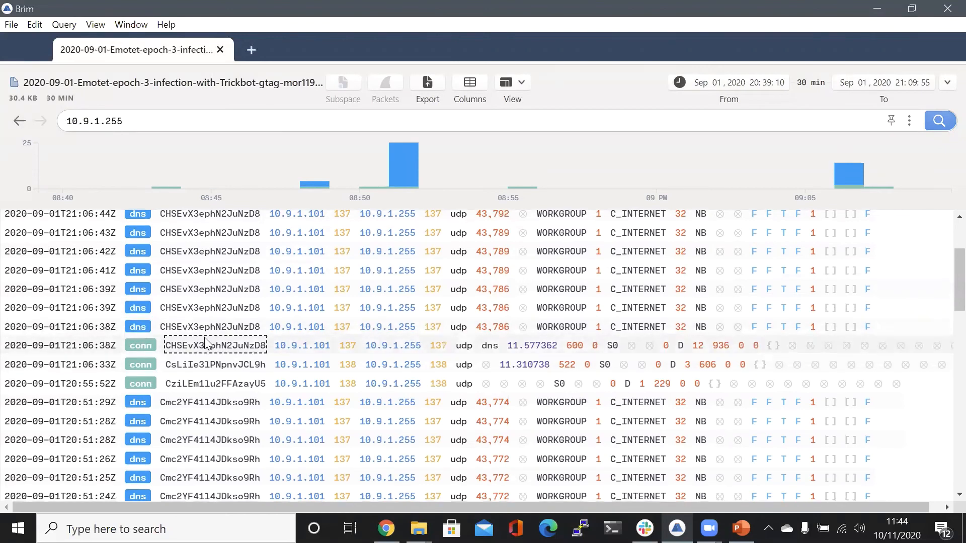
scroll(206, 345, "down", 3)
scroll(205, 337, "down", 10)
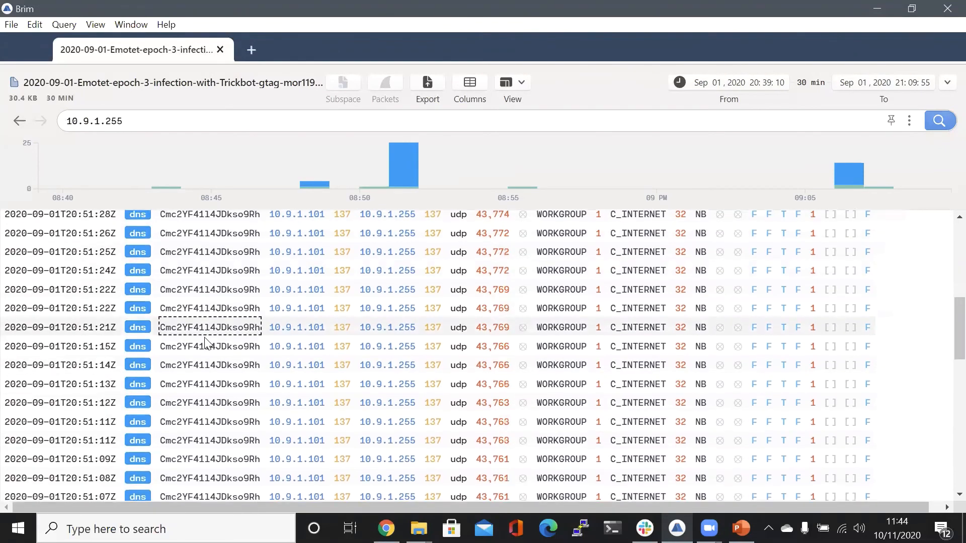
scroll(205, 342, "up", 10)
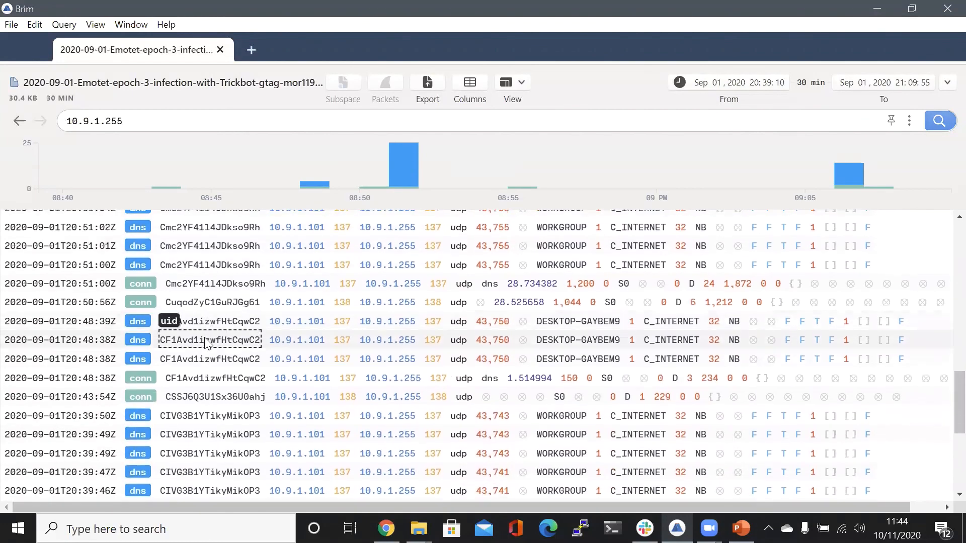